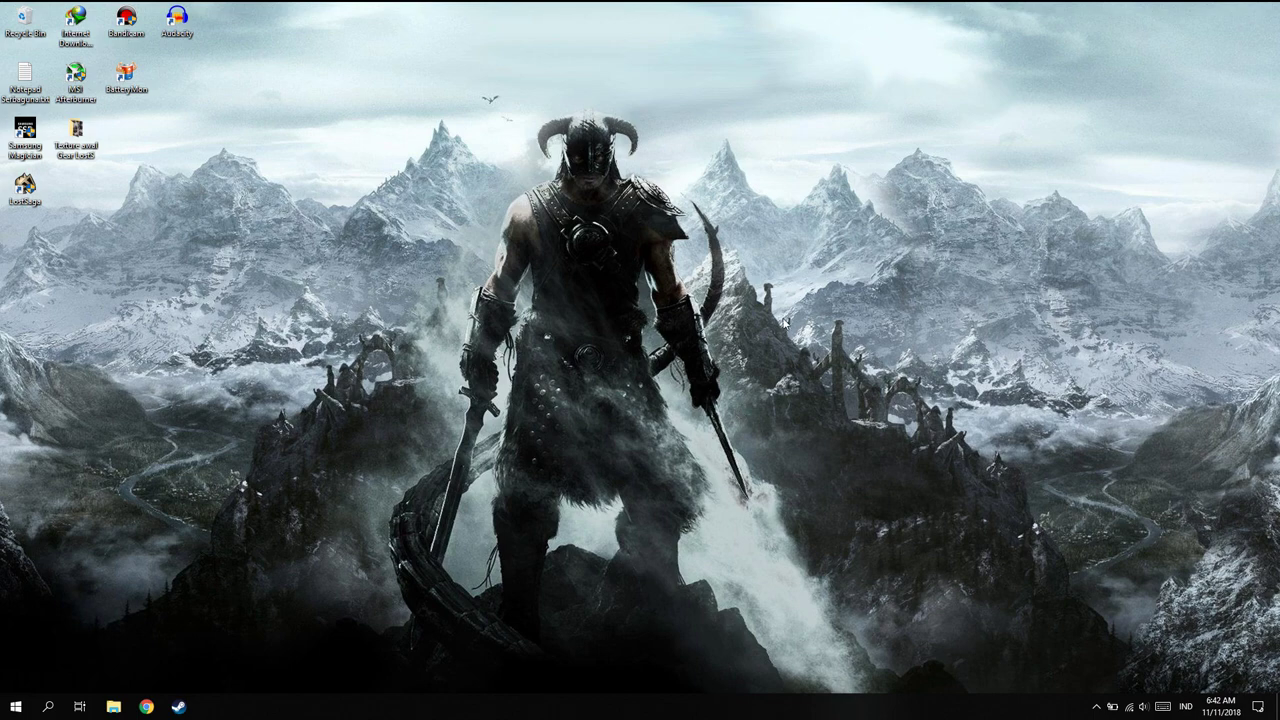
Open Command Prompt as administrator and move its window toward the middle of the desktop.
key("super")
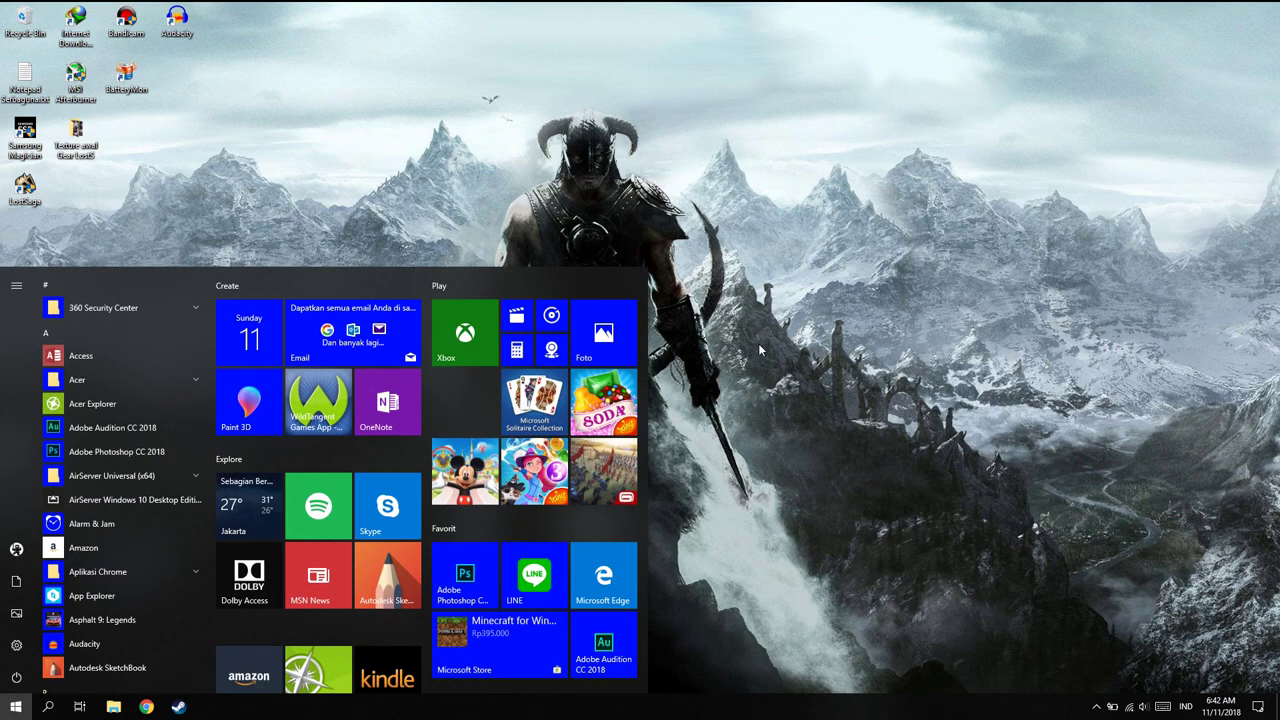
key("super")
key("super")
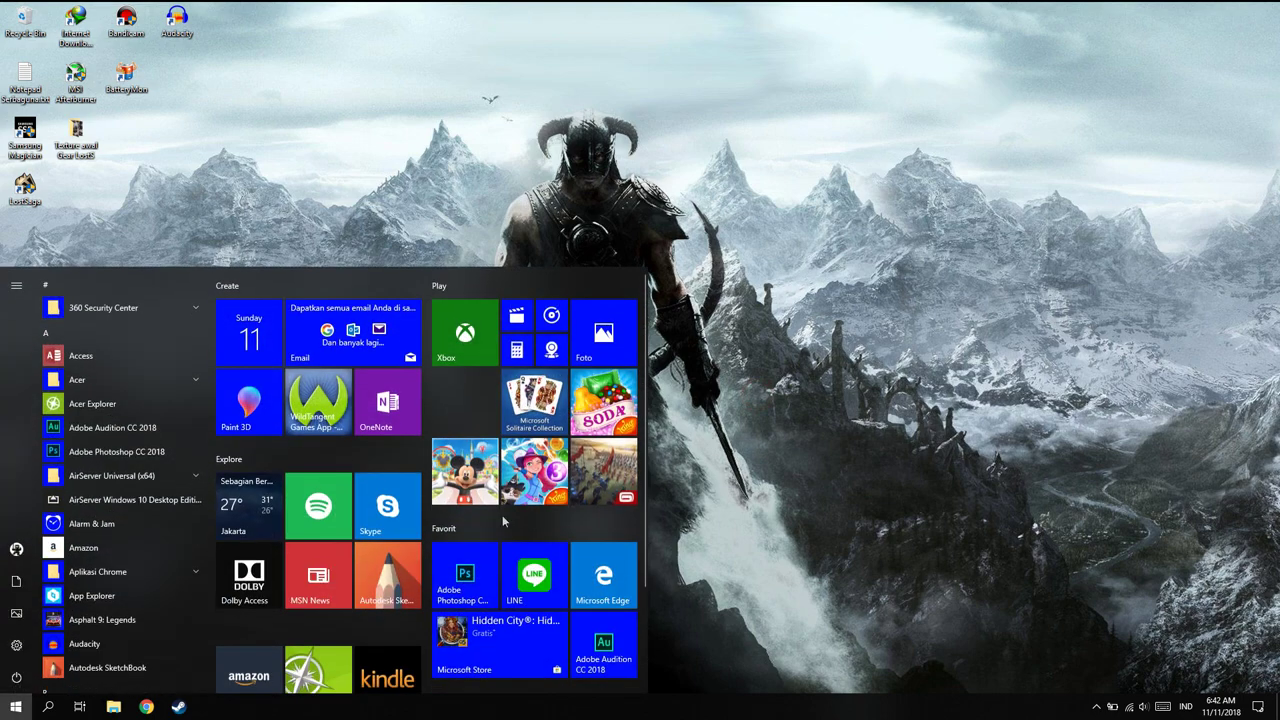
type("cmd")
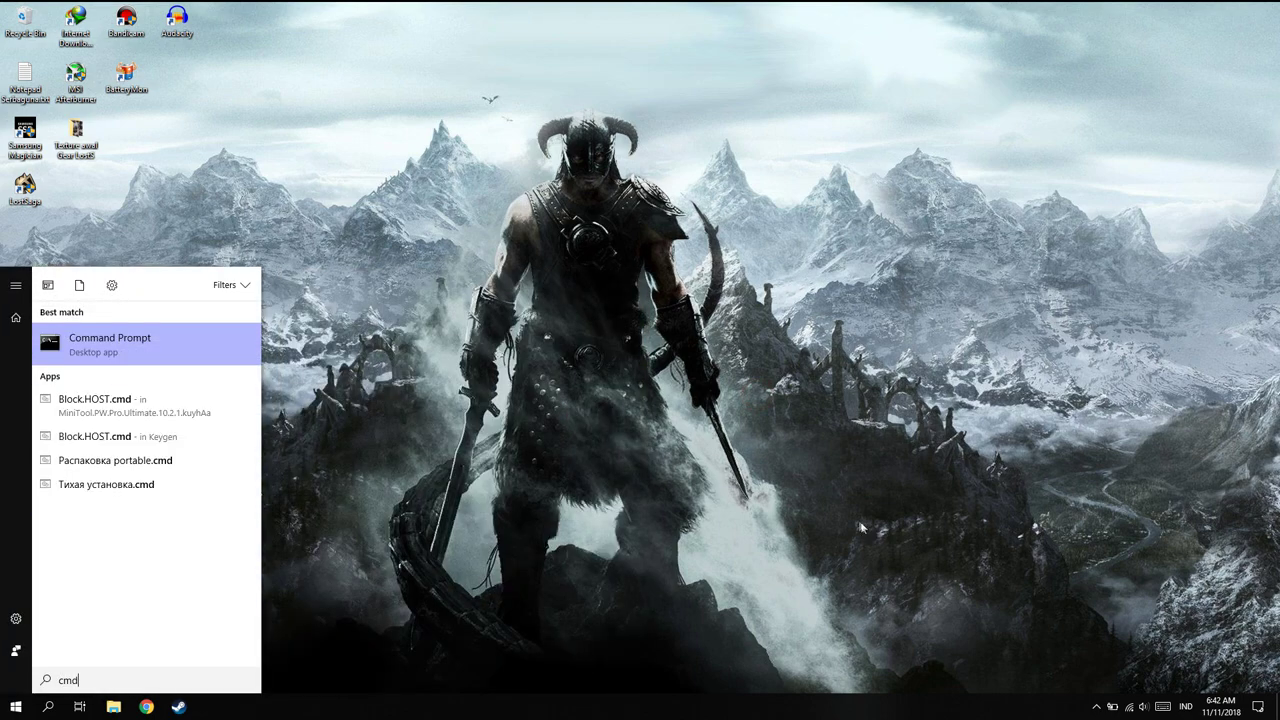
right_click(205, 338)
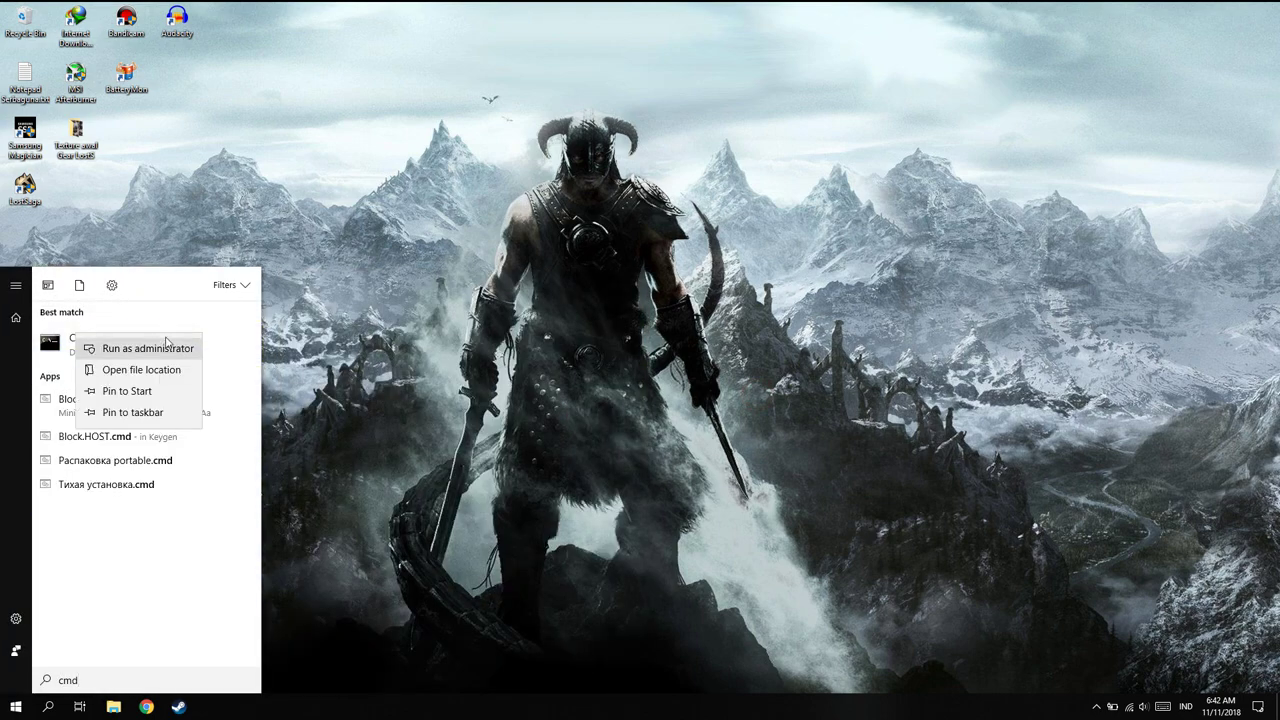
left_click(170, 348)
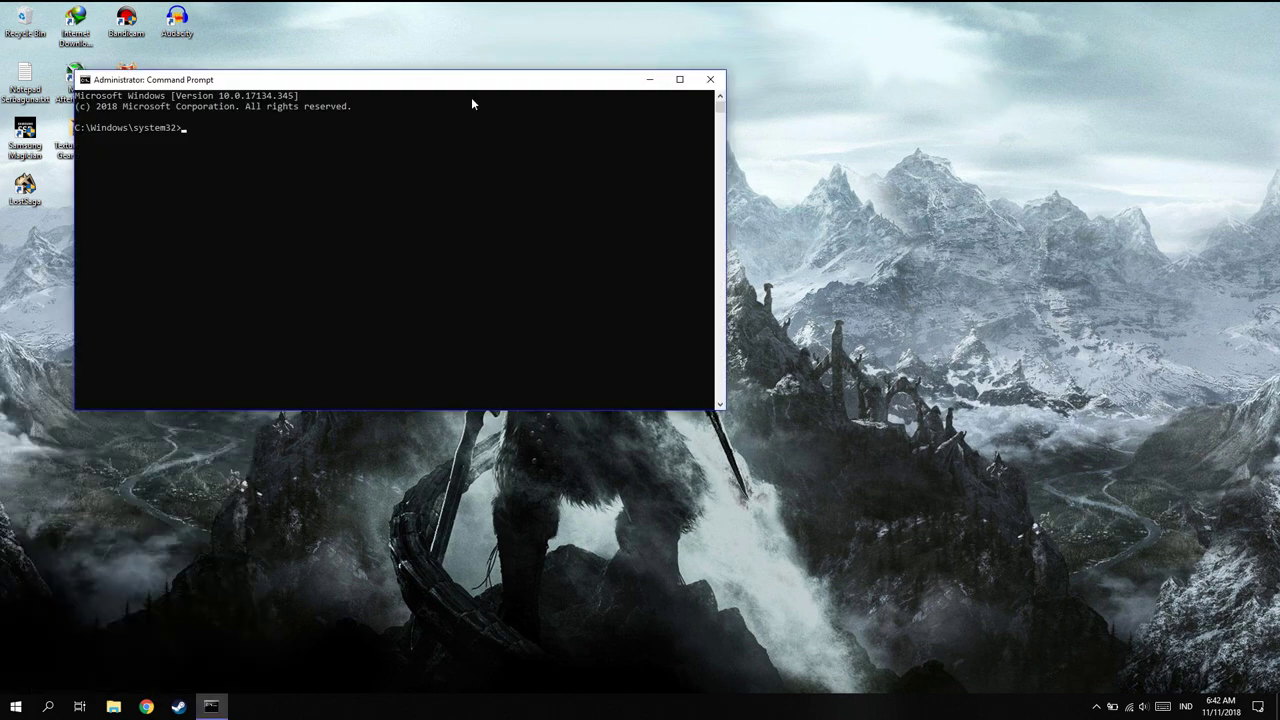
left_click_drag(430, 83, 734, 180)
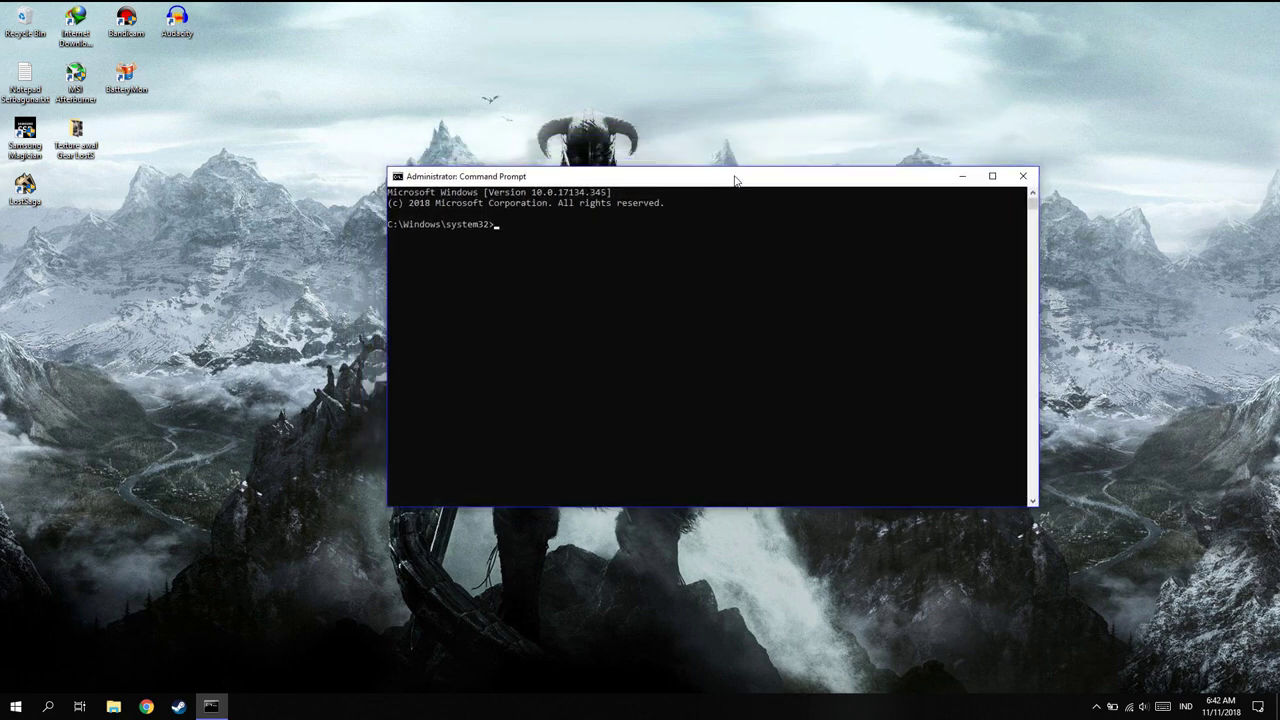
Run chkdsk /f /r and answer n to decline scheduling the volume check for the next restart.
type("chkdsk /f /r")
key("Return")
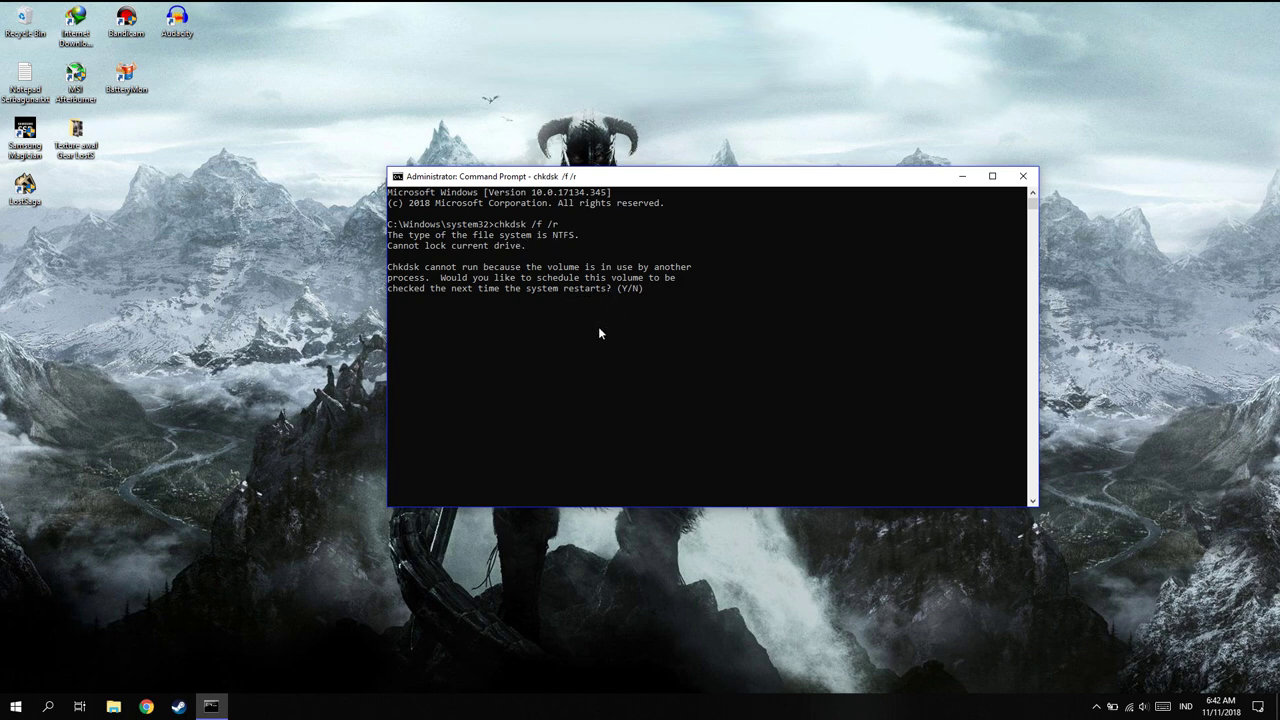
type("n")
key("Return")
Scan the Windows system files with sfc/scannow and close the Command Prompt once the scan is complete.
type("nnow")
key("Return")
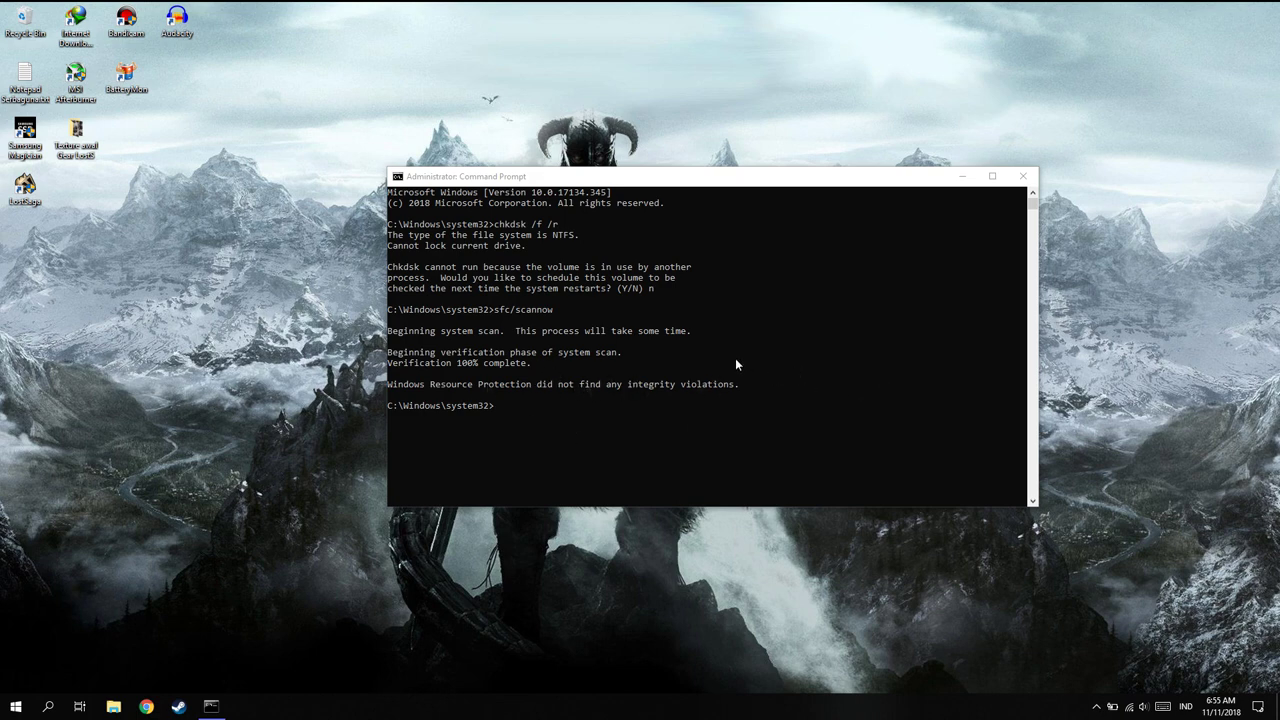
left_click(1022, 176)
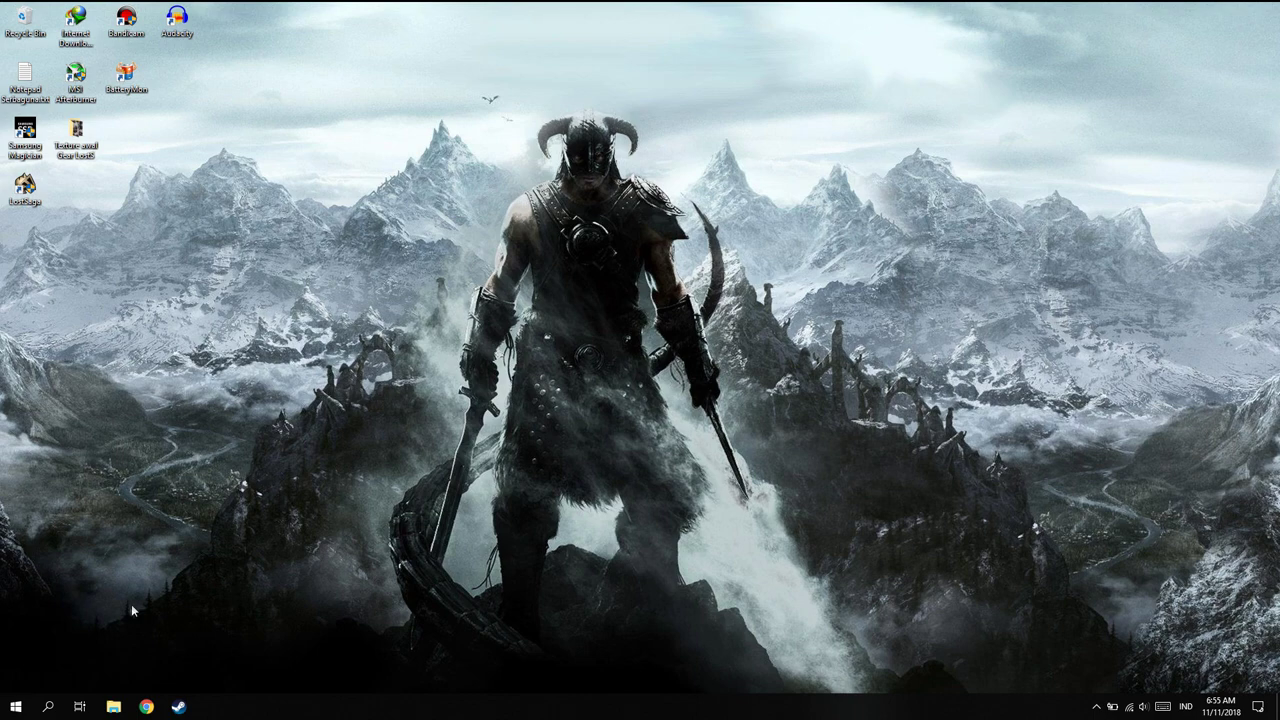
Switch to the Steam library and launch Driver Booster 5 for Steam.
left_click(15, 706)
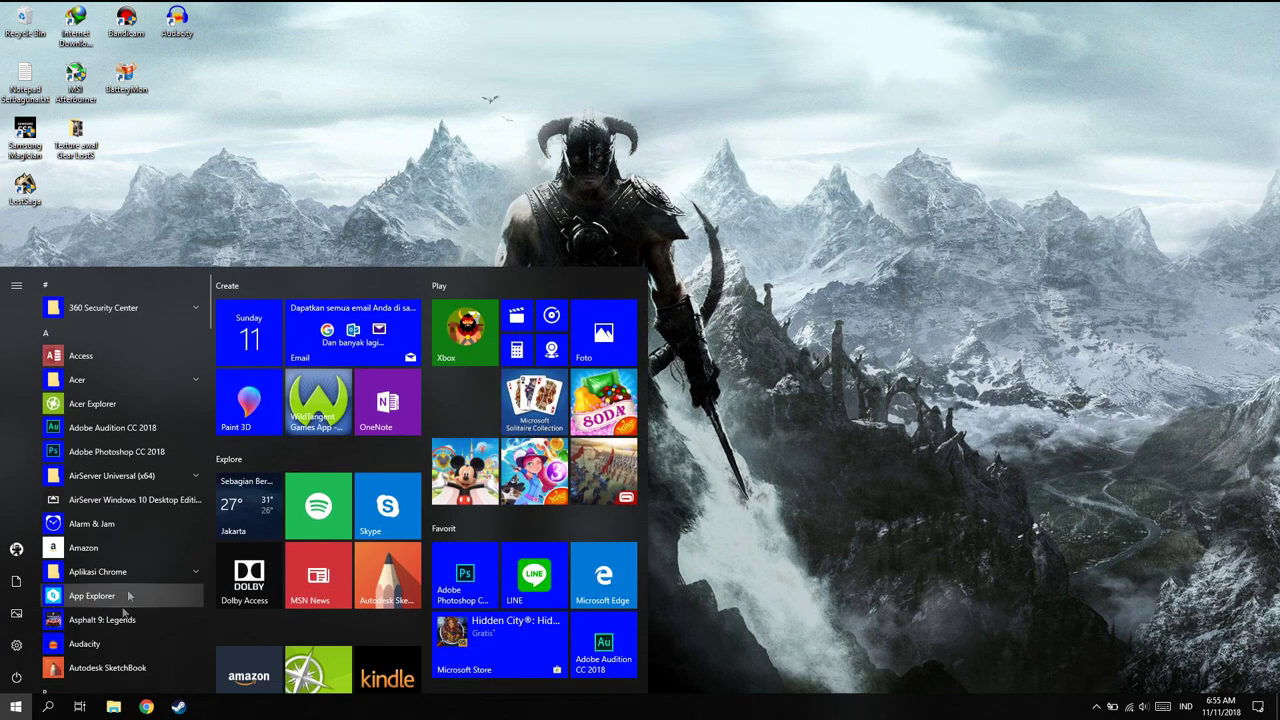
left_click(180, 707)
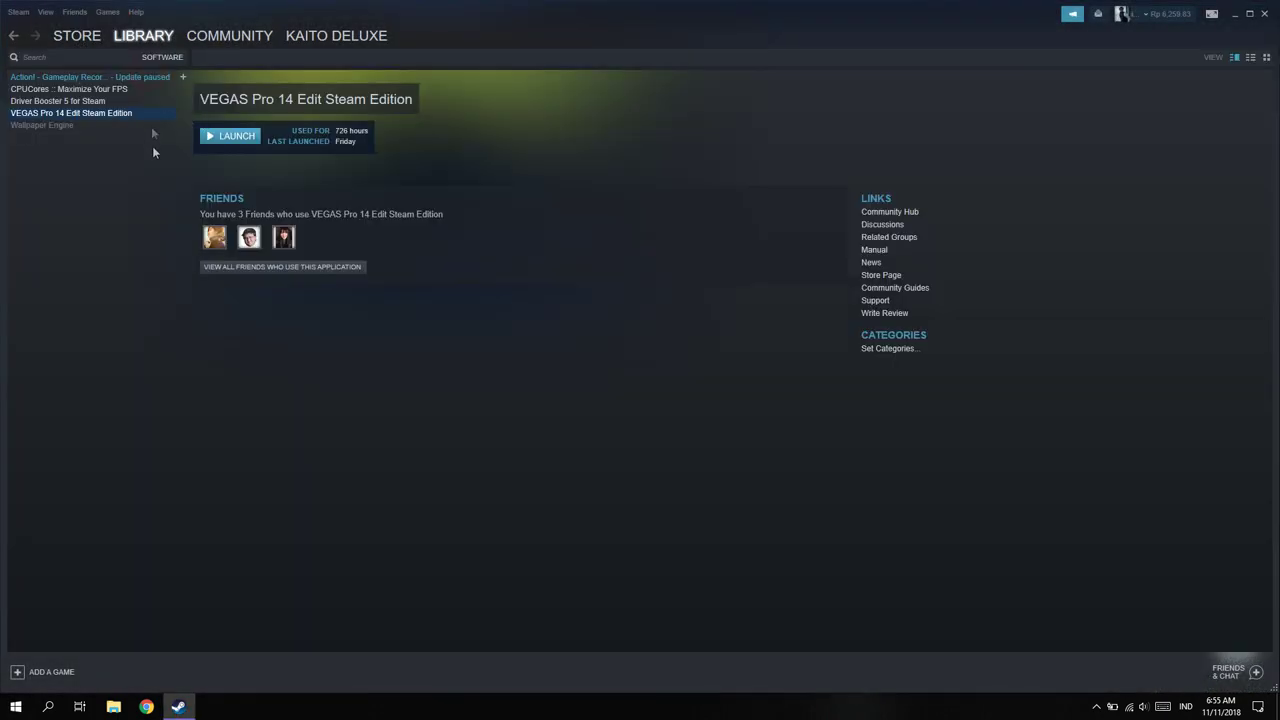
left_click(145, 101)
left_click(228, 138)
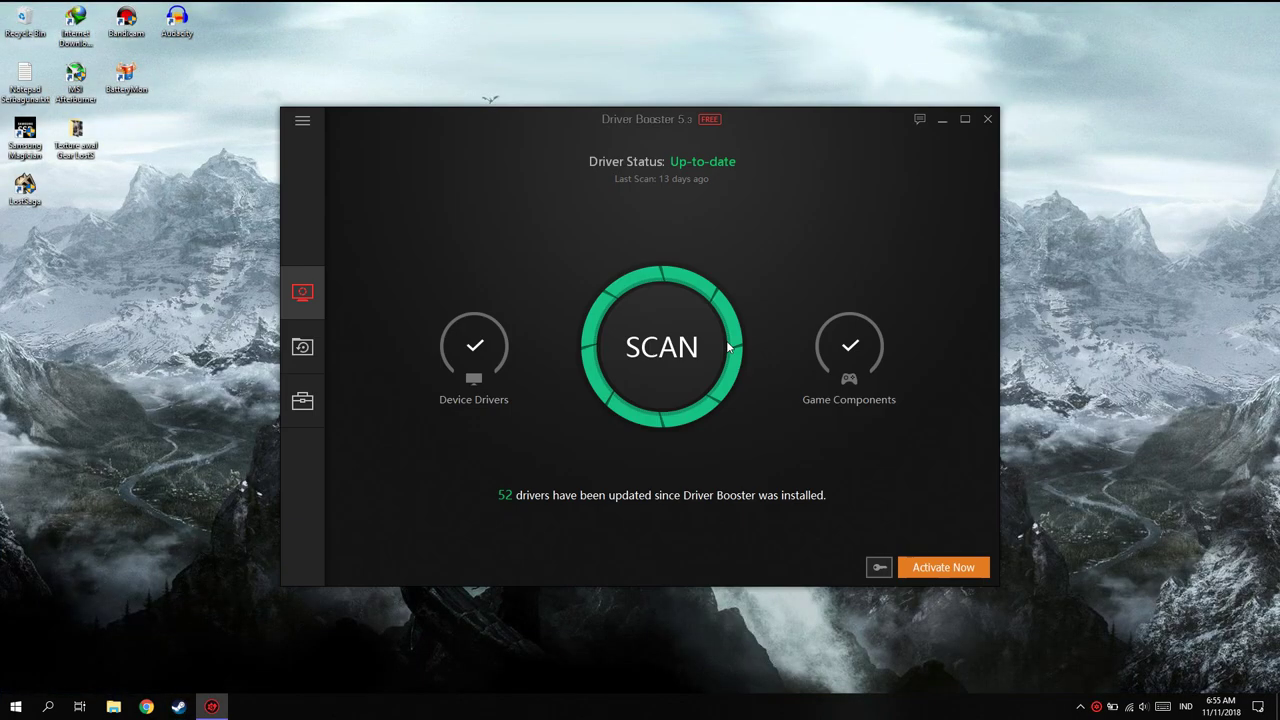
Scan the computer's drivers for updates, look through the driver list and close Driver Booster.
left_click(656, 376)
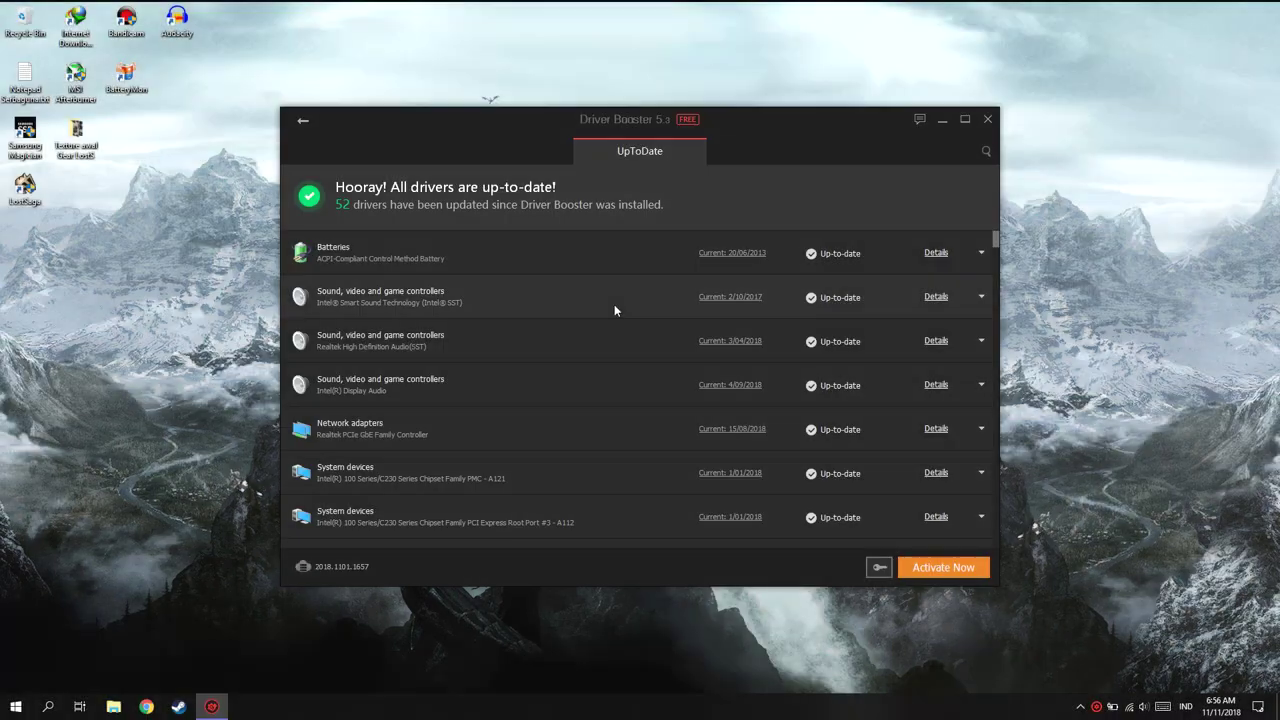
scroll(694, 331, "down", 5)
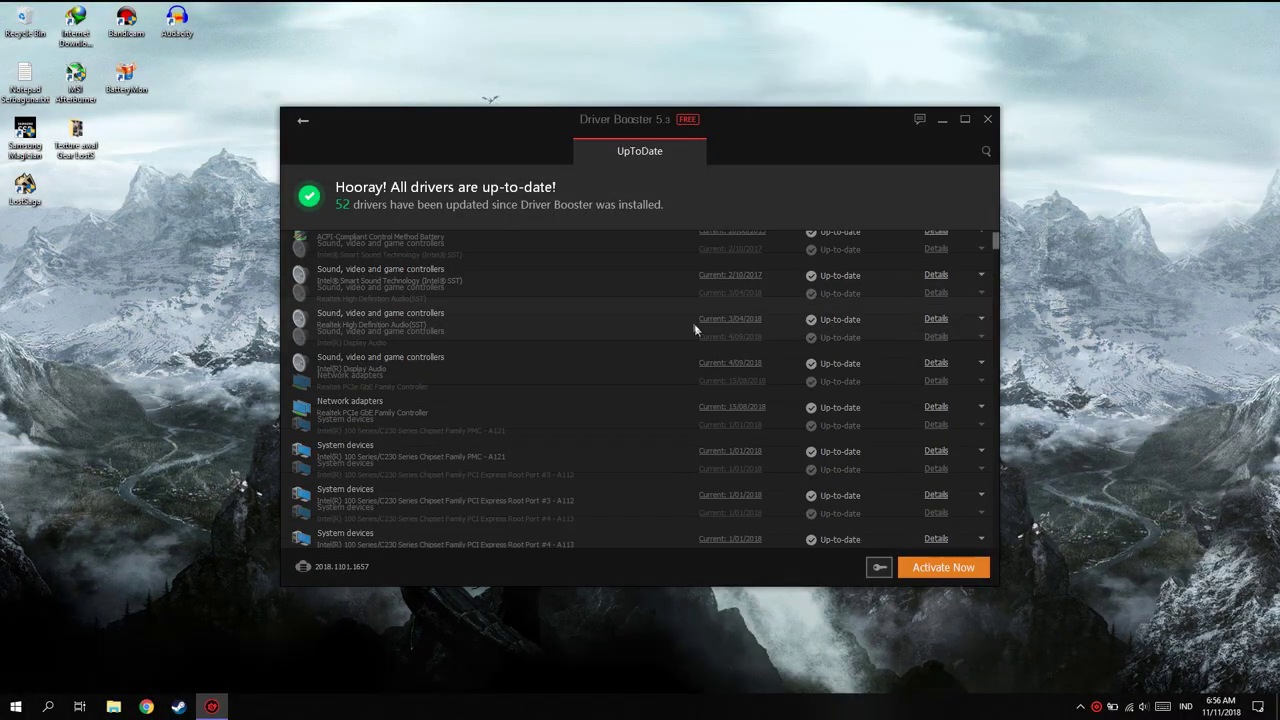
scroll(678, 300, "up", 5)
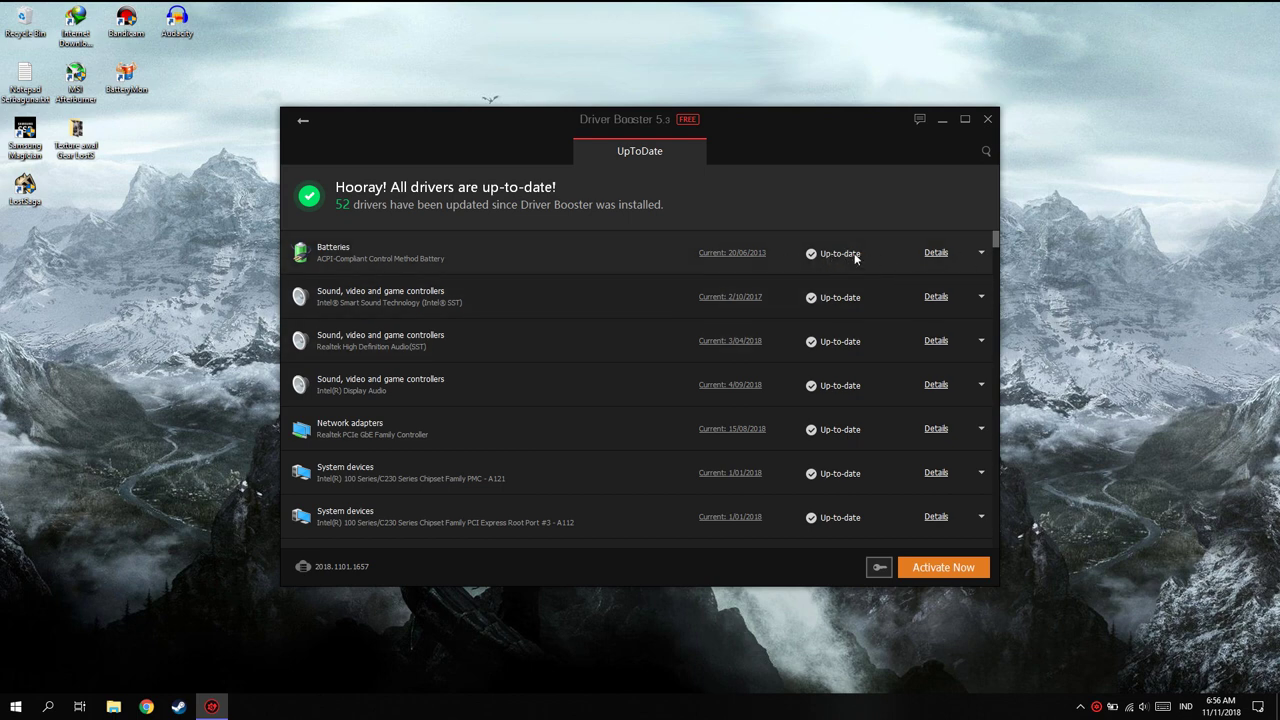
left_click(987, 120)
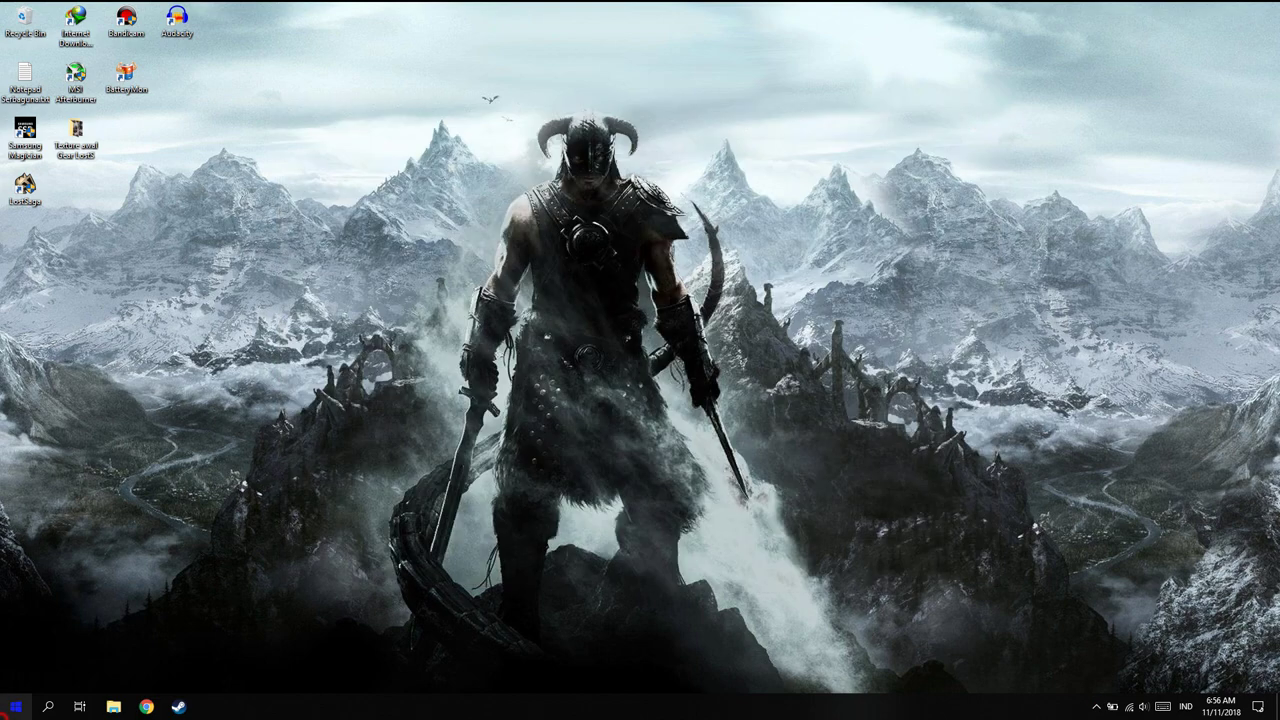
Check for Windows updates under Update & Security in Windows Settings.
left_click(16, 707)
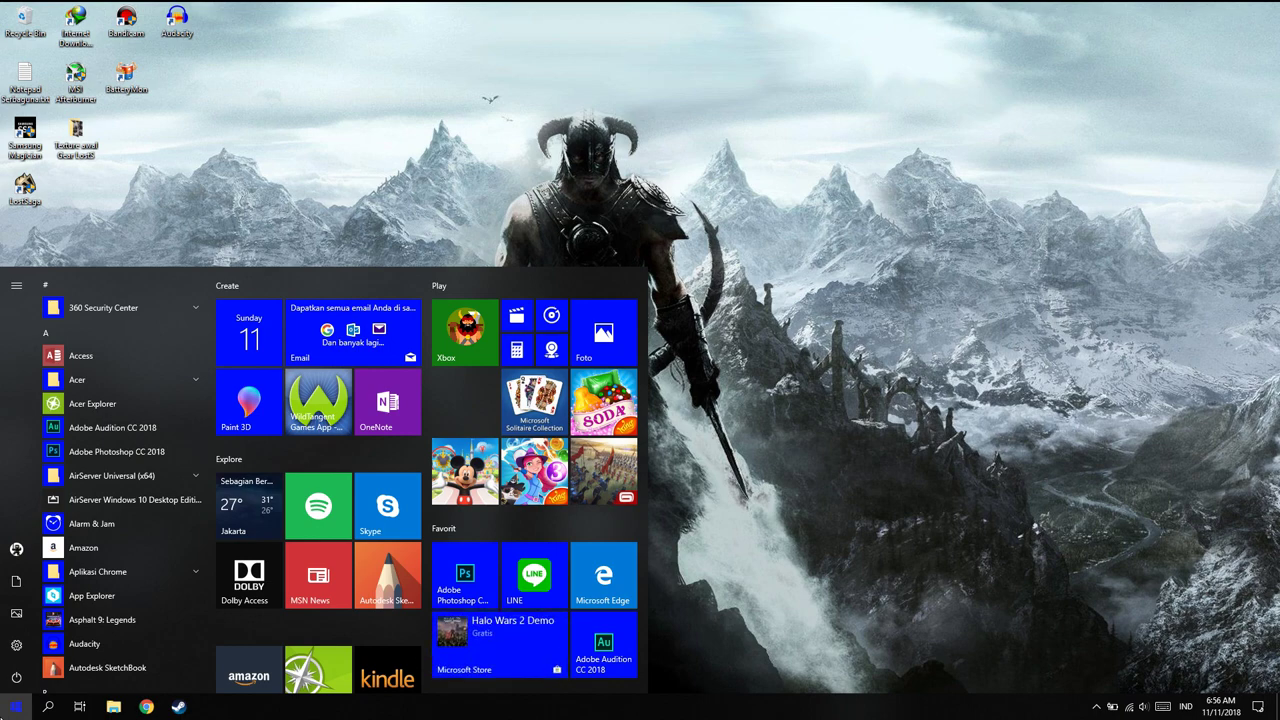
left_click(16, 645)
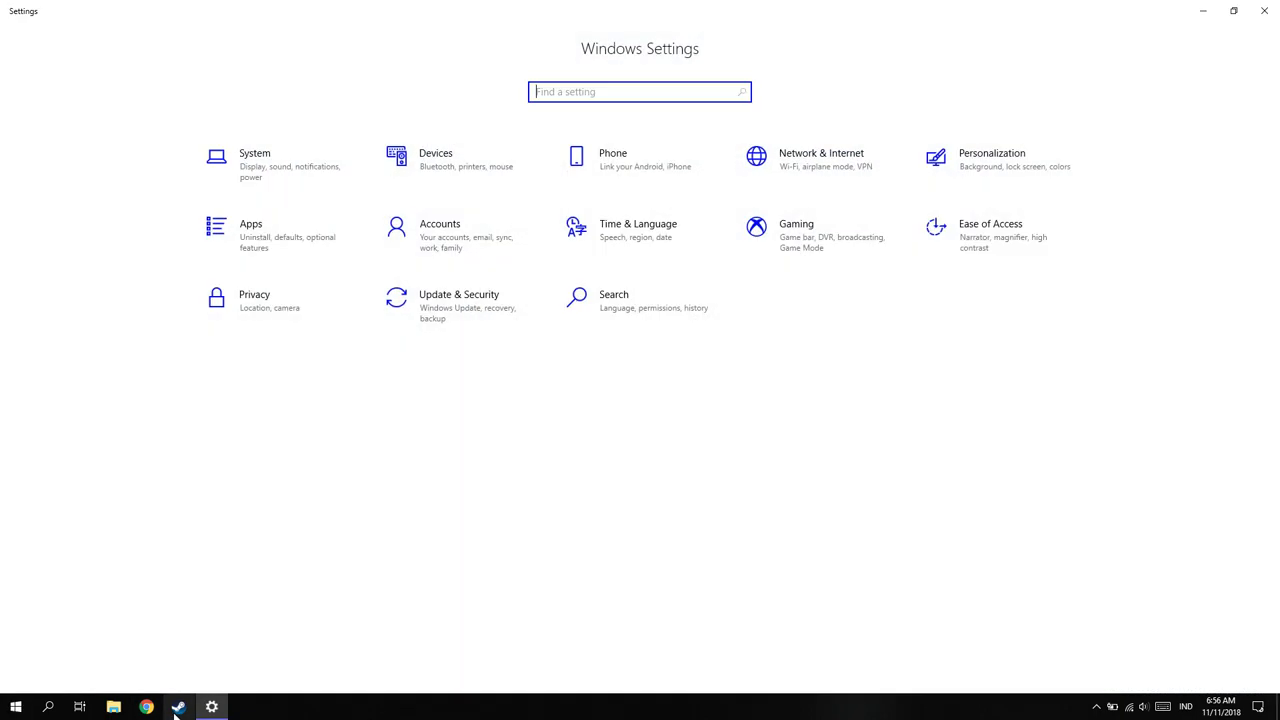
left_click(456, 298)
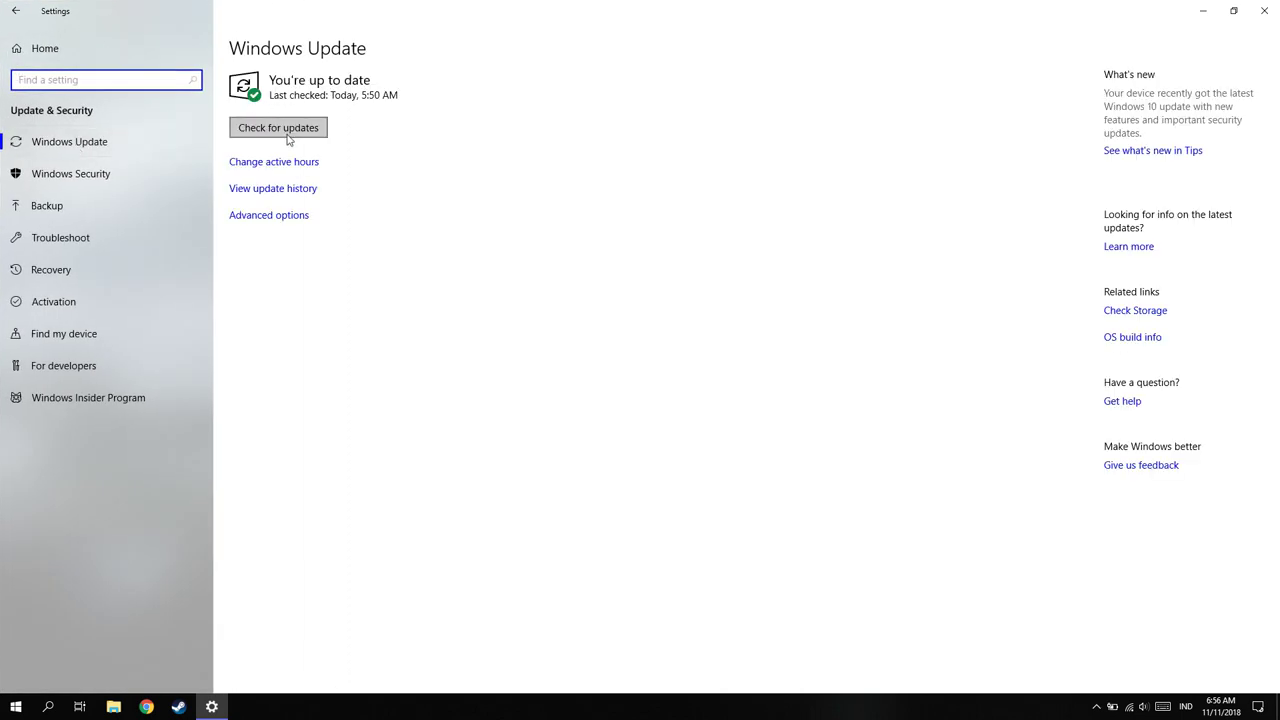
left_click(285, 125)
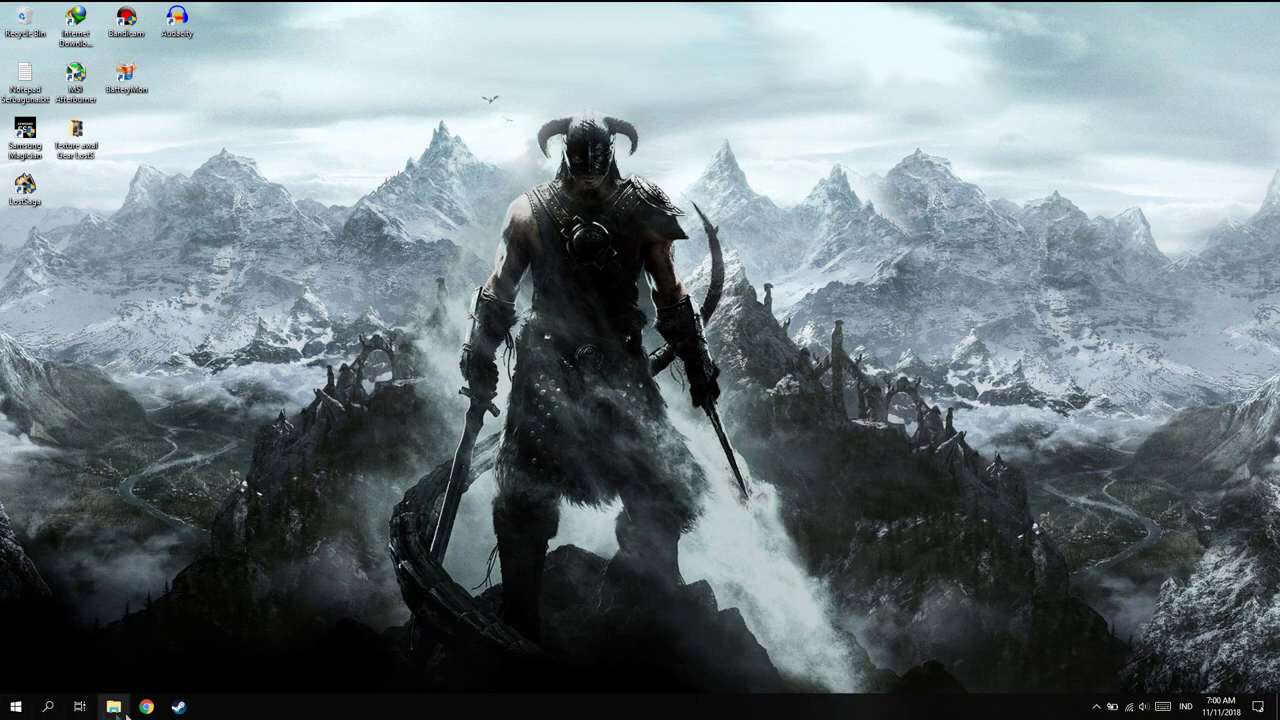
Open the advanced system settings from the properties of This PC in File Explorer.
key("super+e")
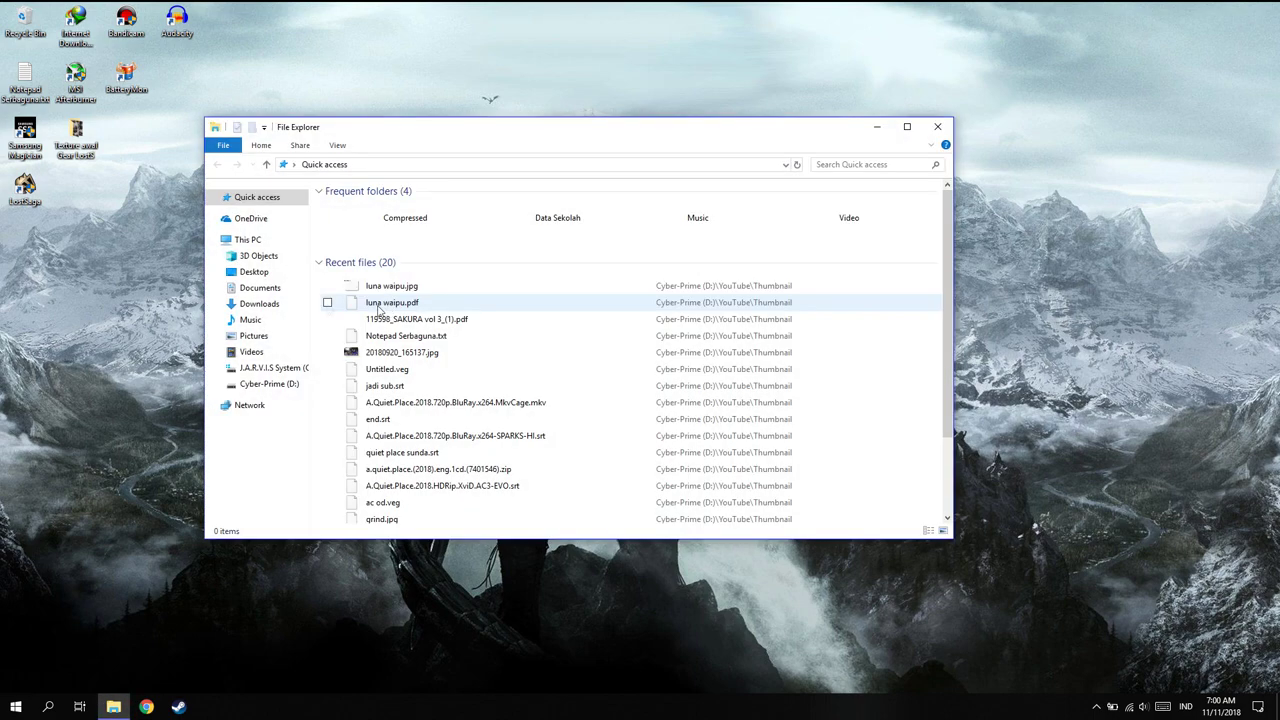
left_click(248, 240)
right_click(256, 241)
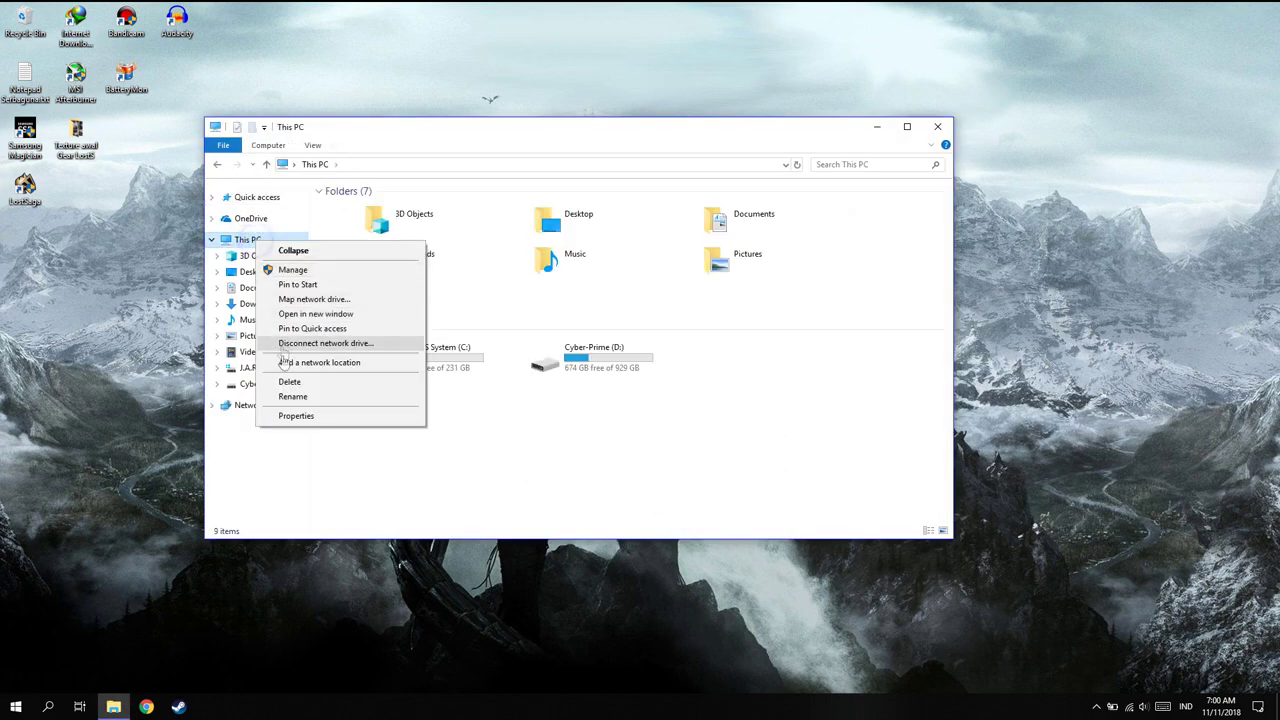
left_click(318, 414)
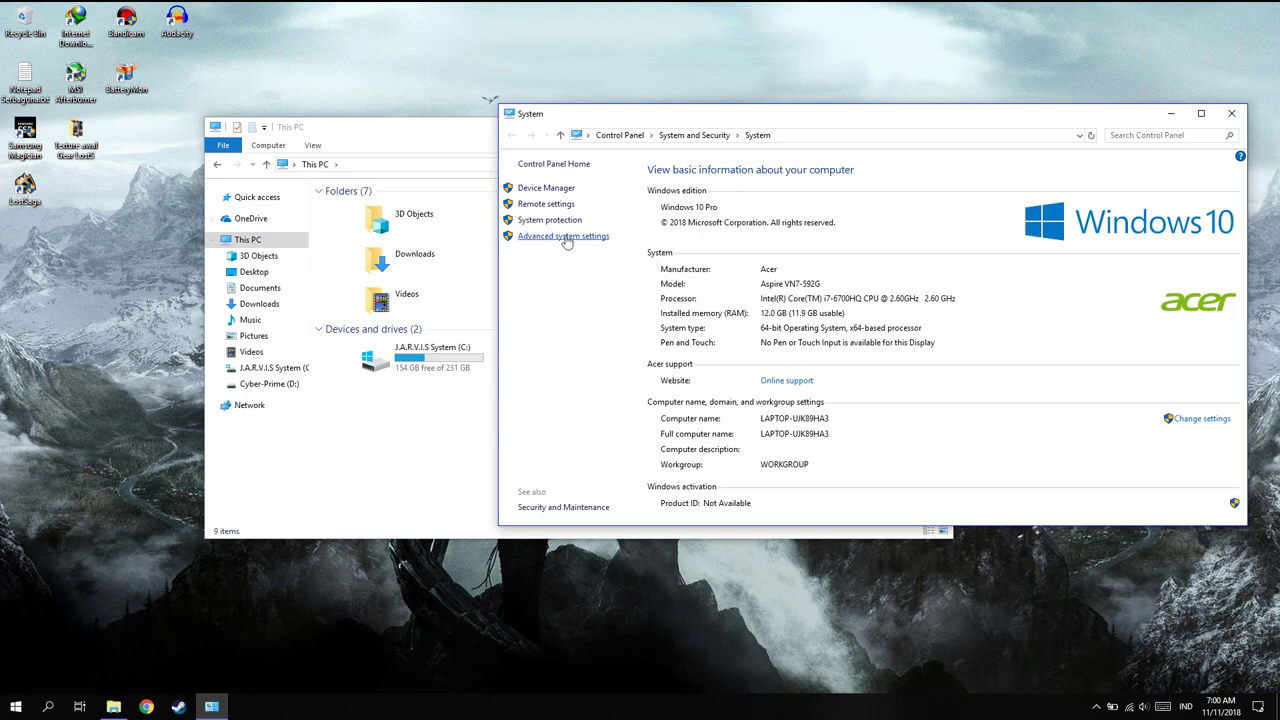
left_click(563, 236)
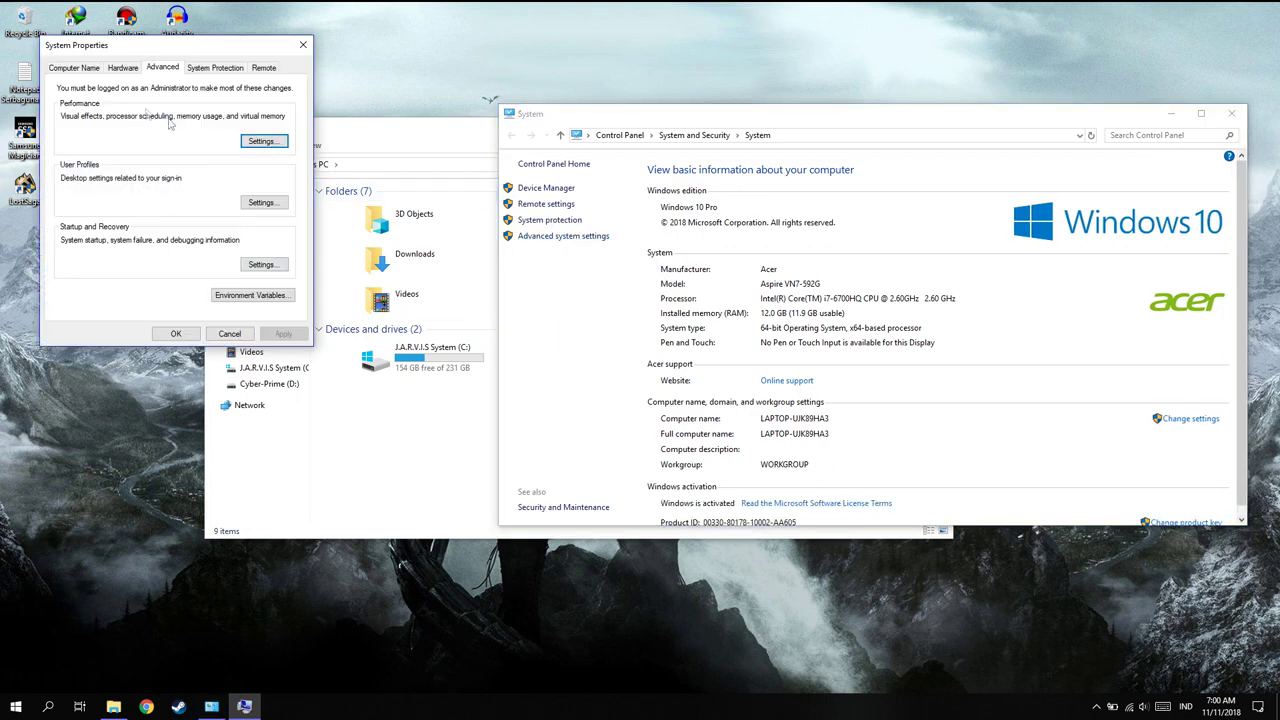
Open the Virtual Memory settings from the advanced performance options and move the dialog clear of the other windows.
left_click(262, 141)
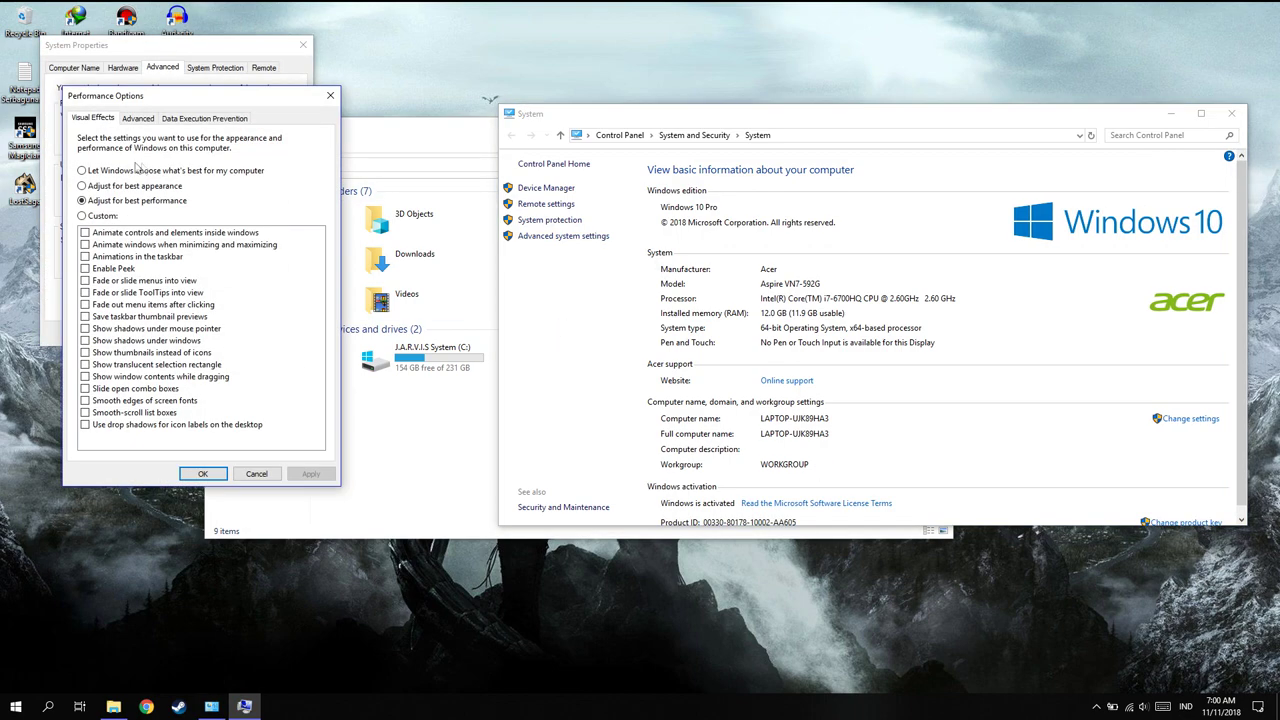
left_click(138, 118)
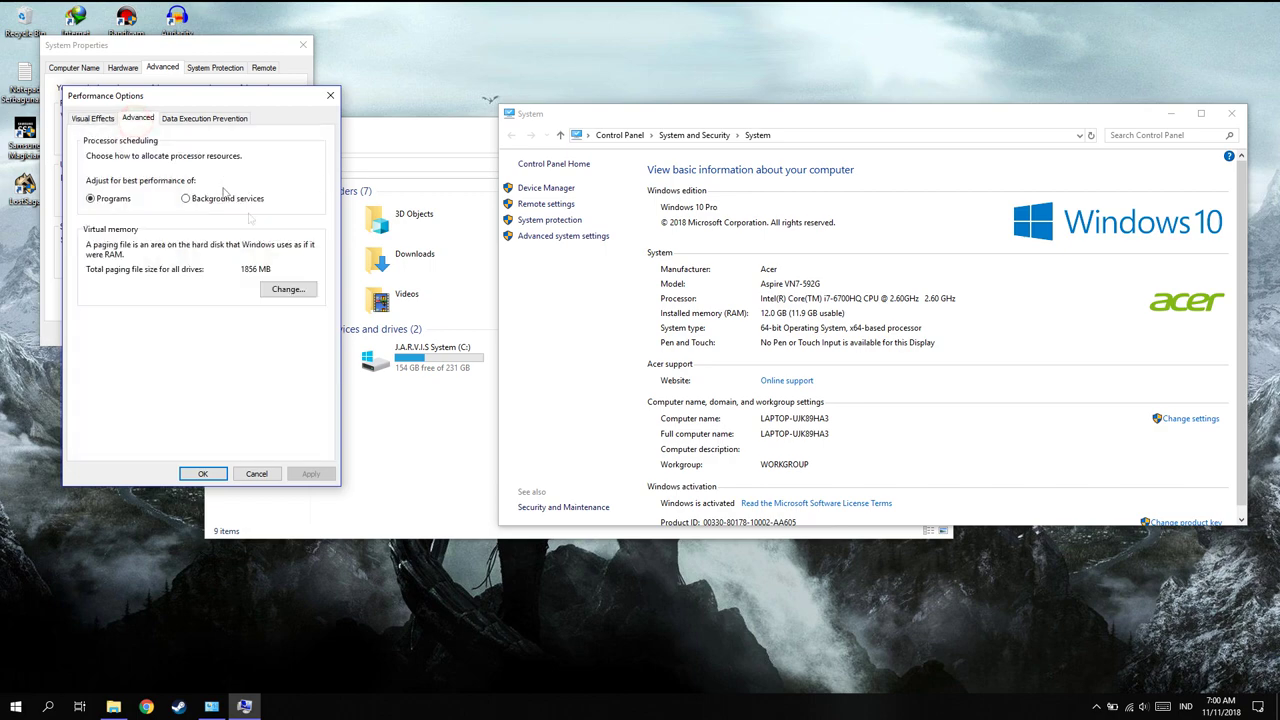
left_click(287, 290)
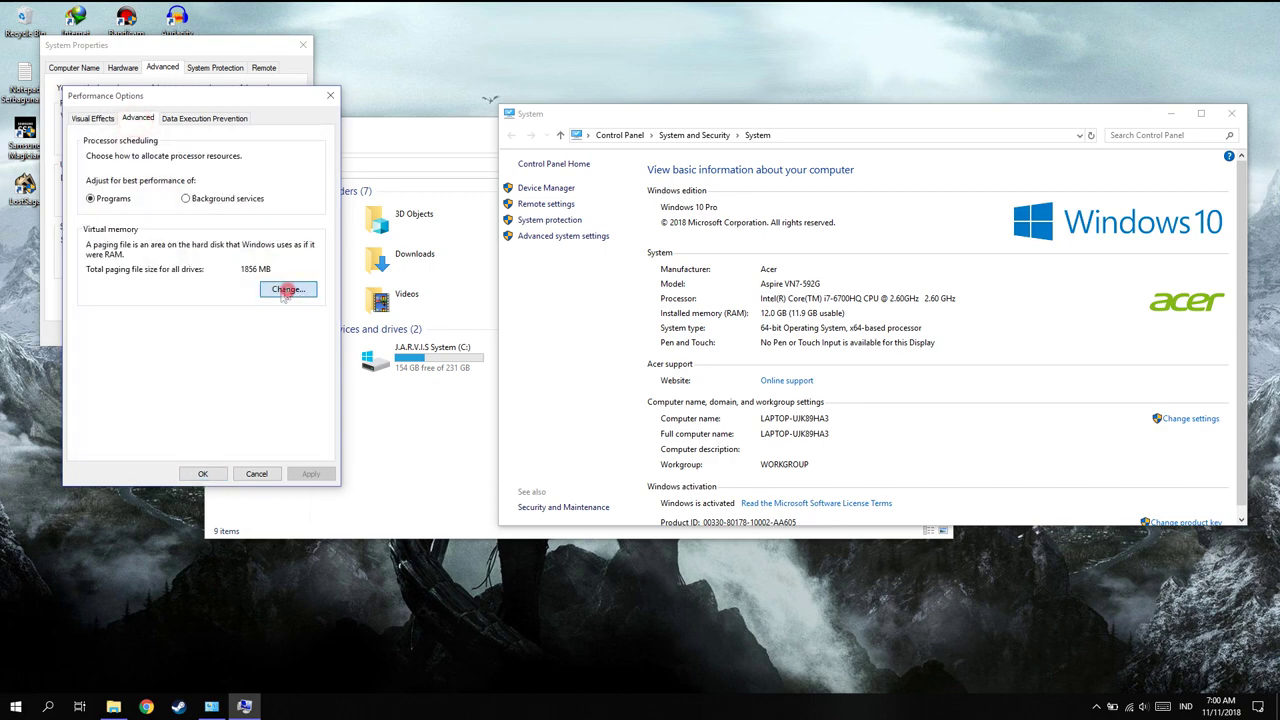
left_click_drag(182, 124, 602, 189)
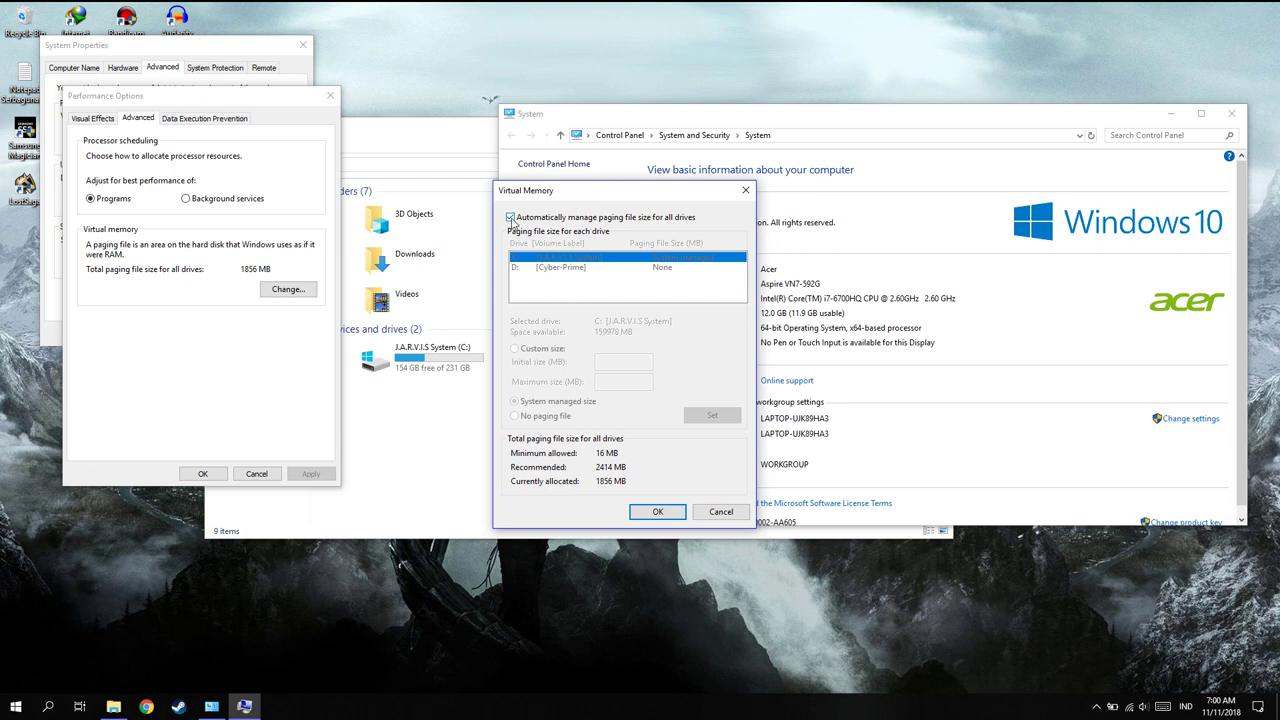
Turn off automatic paging file management and give drive C: a custom size with a maximum of 3000 MB.
left_click(510, 217)
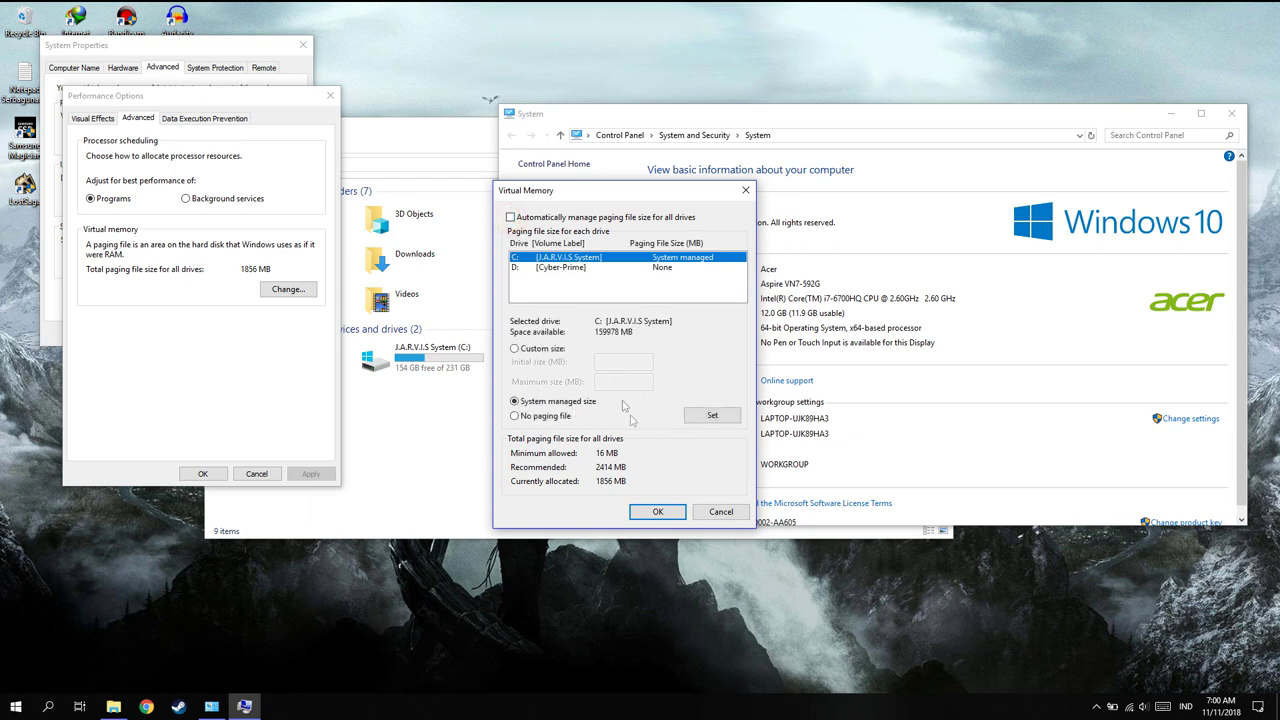
left_click(514, 349)
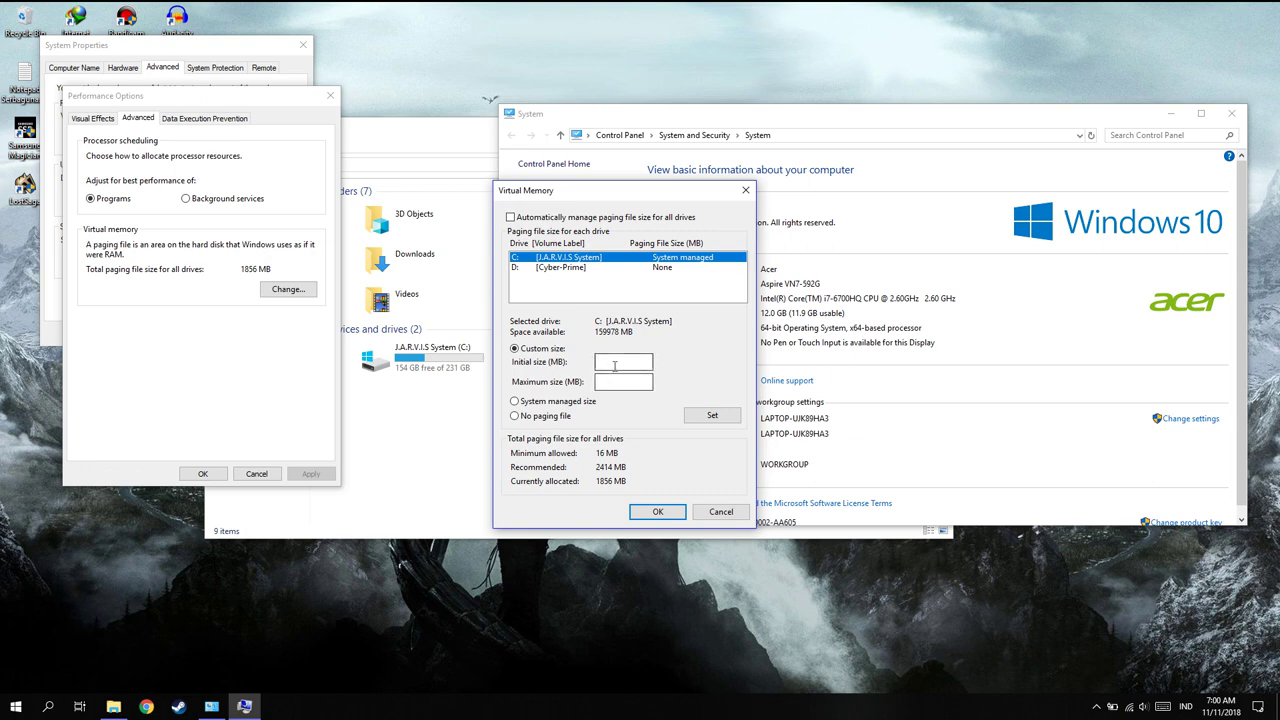
left_click(620, 381)
type("2500")
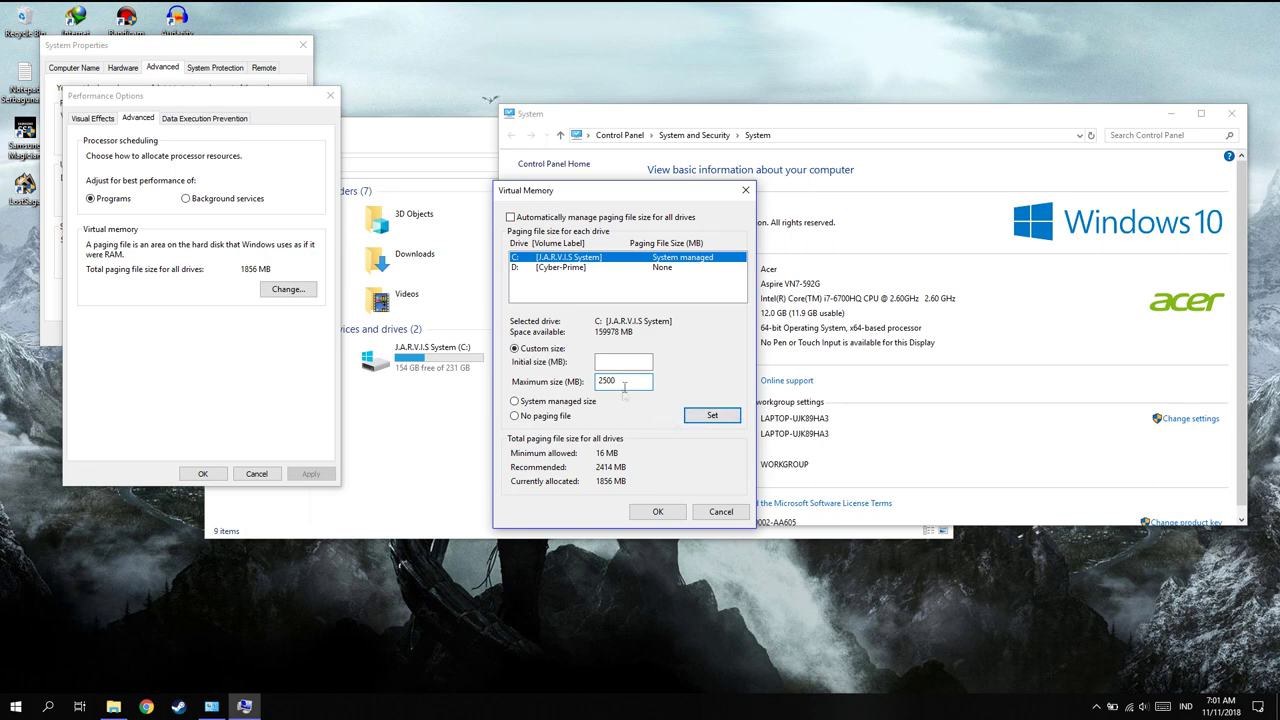
double_click(624, 381)
type("3000")
Open Task Manager with full details and sort the running processes by memory usage.
right_click(808, 714)
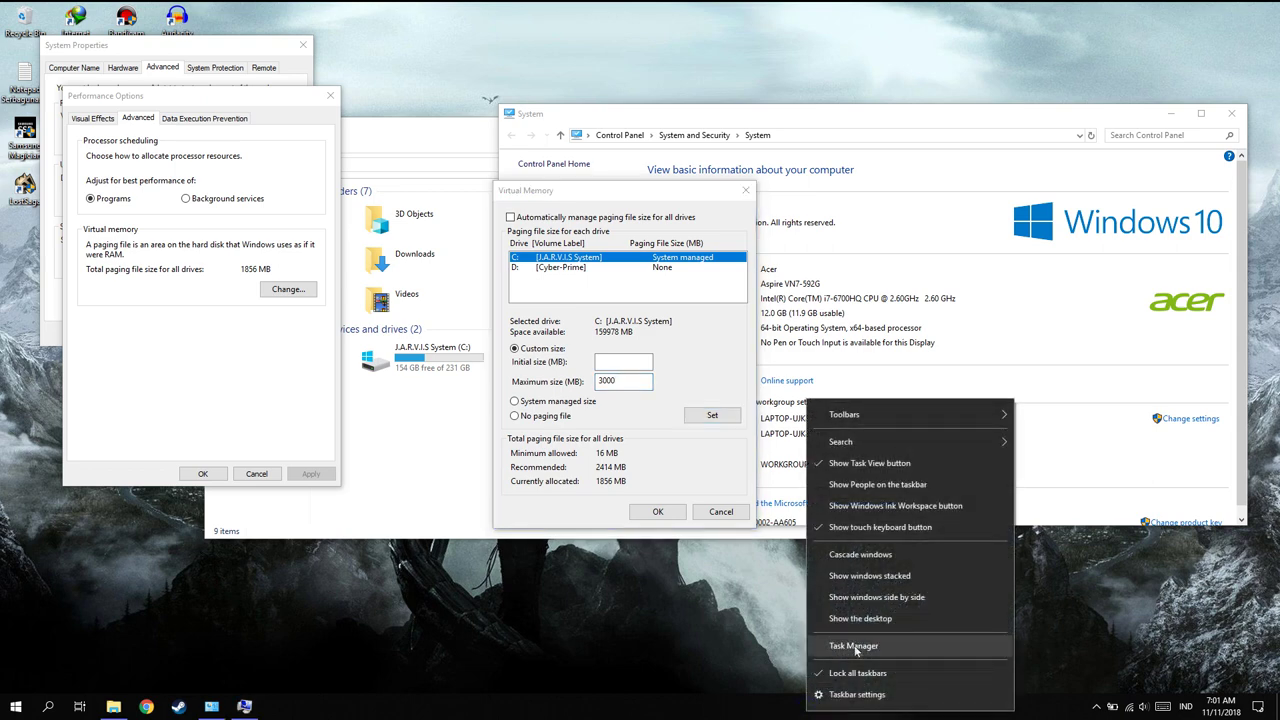
left_click(857, 646)
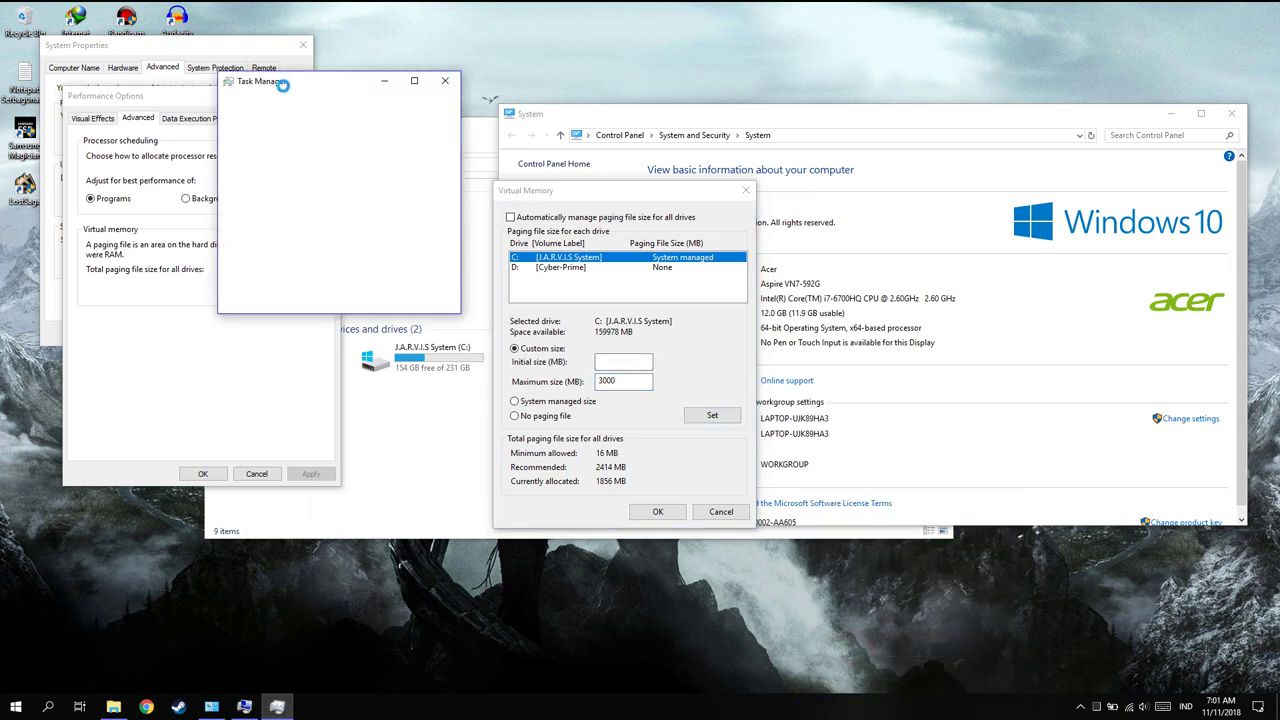
left_click(253, 300)
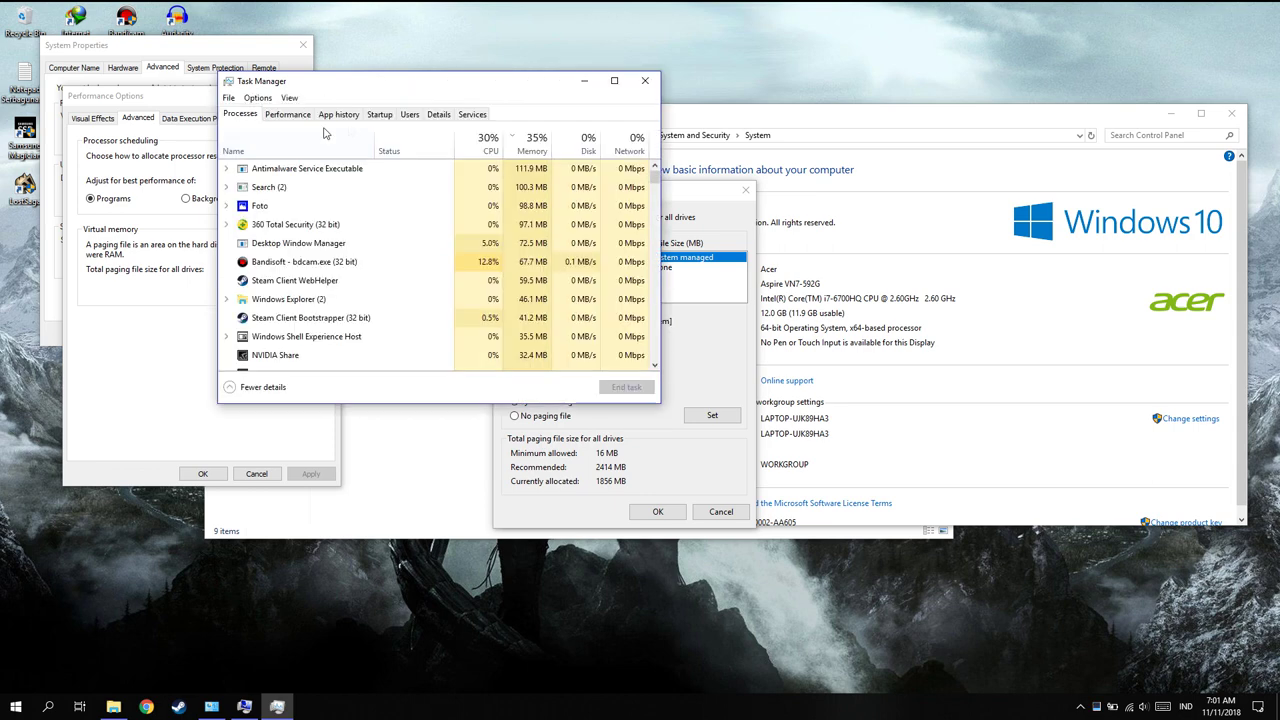
left_click(531, 148)
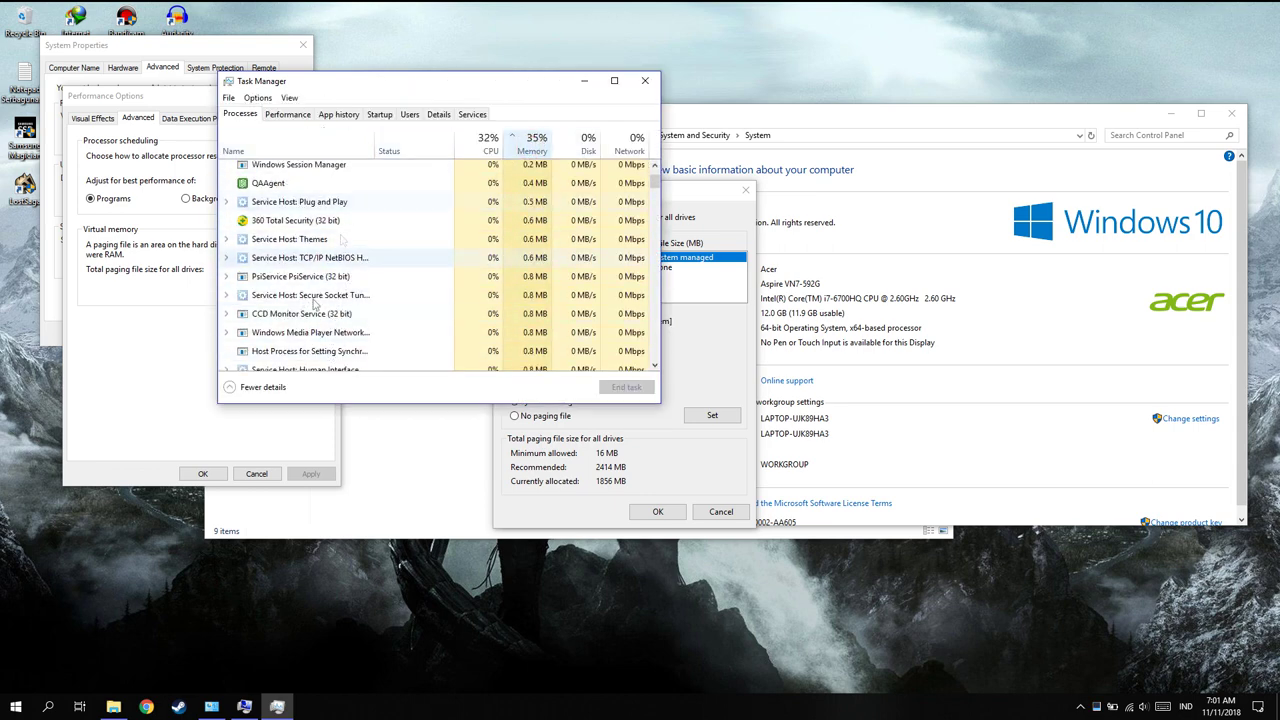
Look through the running processes sorted by memory in Task Manager, and close it.
scroll(340, 260, "down", 6)
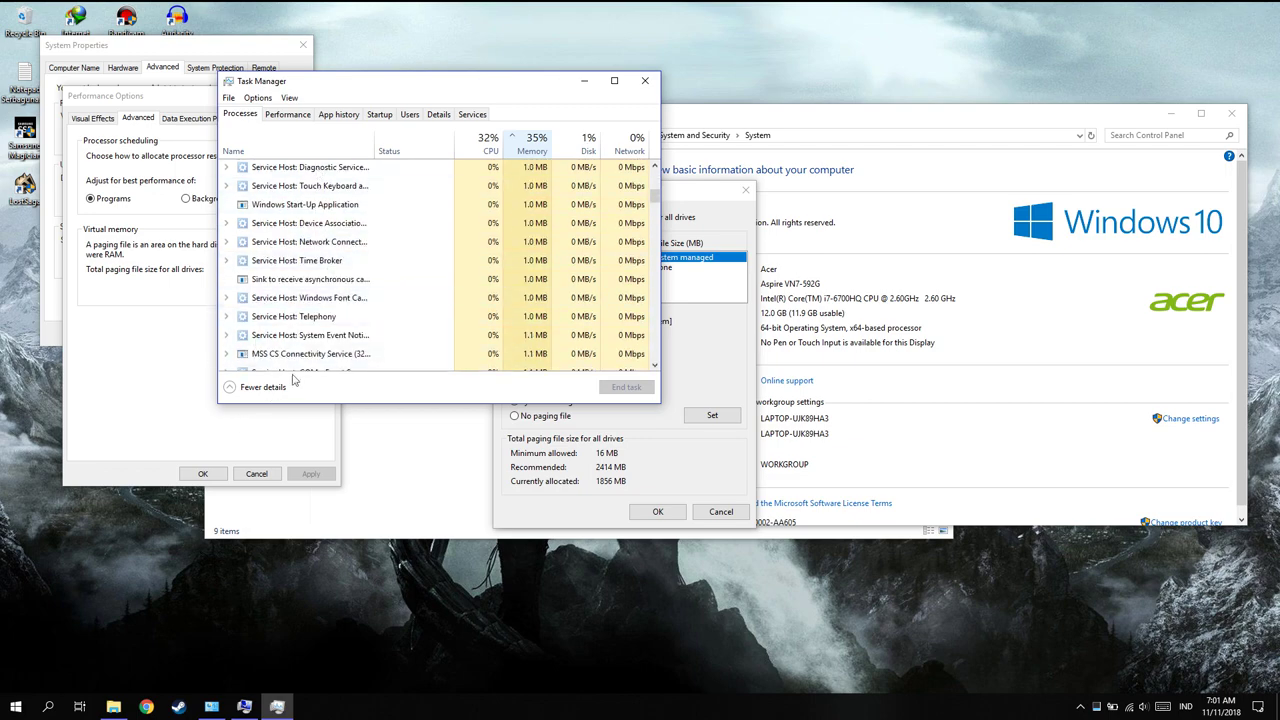
scroll(330, 310, "down", 8)
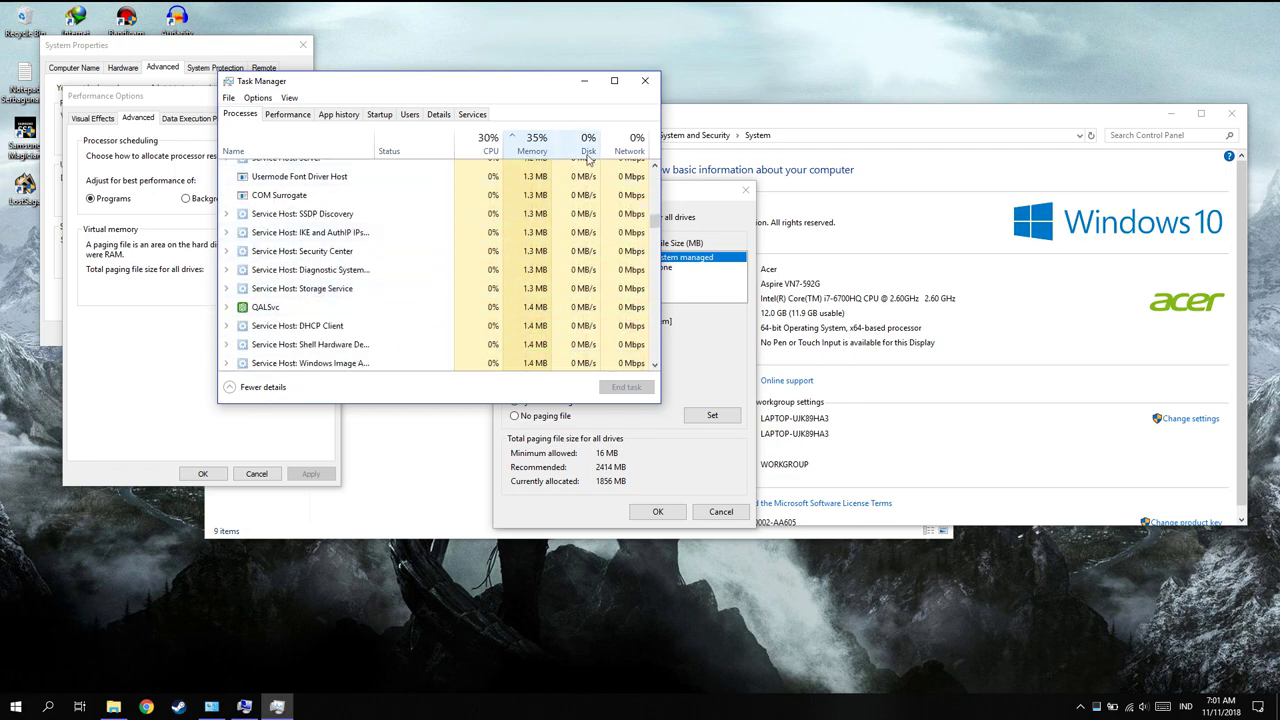
left_click(646, 81)
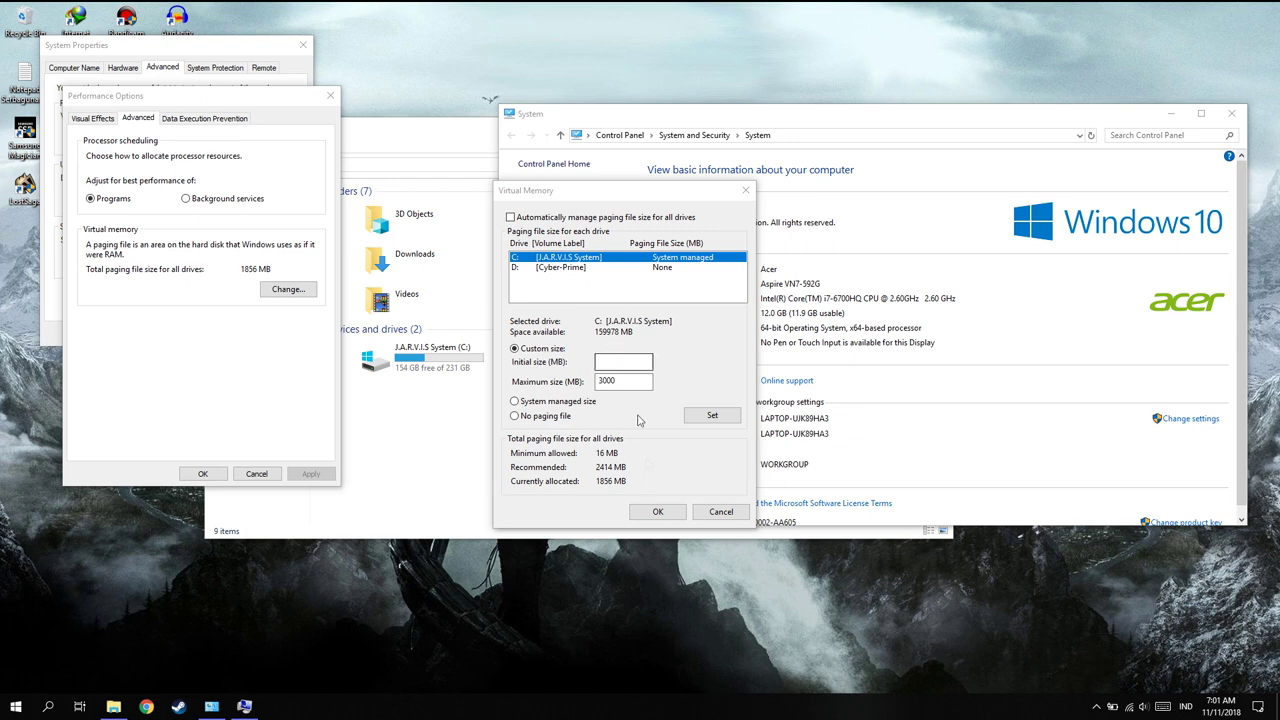
Switch drive C: to a system managed size, turn automatic paging file management for all drives back on, and confirm the Virtual Memory settings and restart notice.
double_click(625, 381)
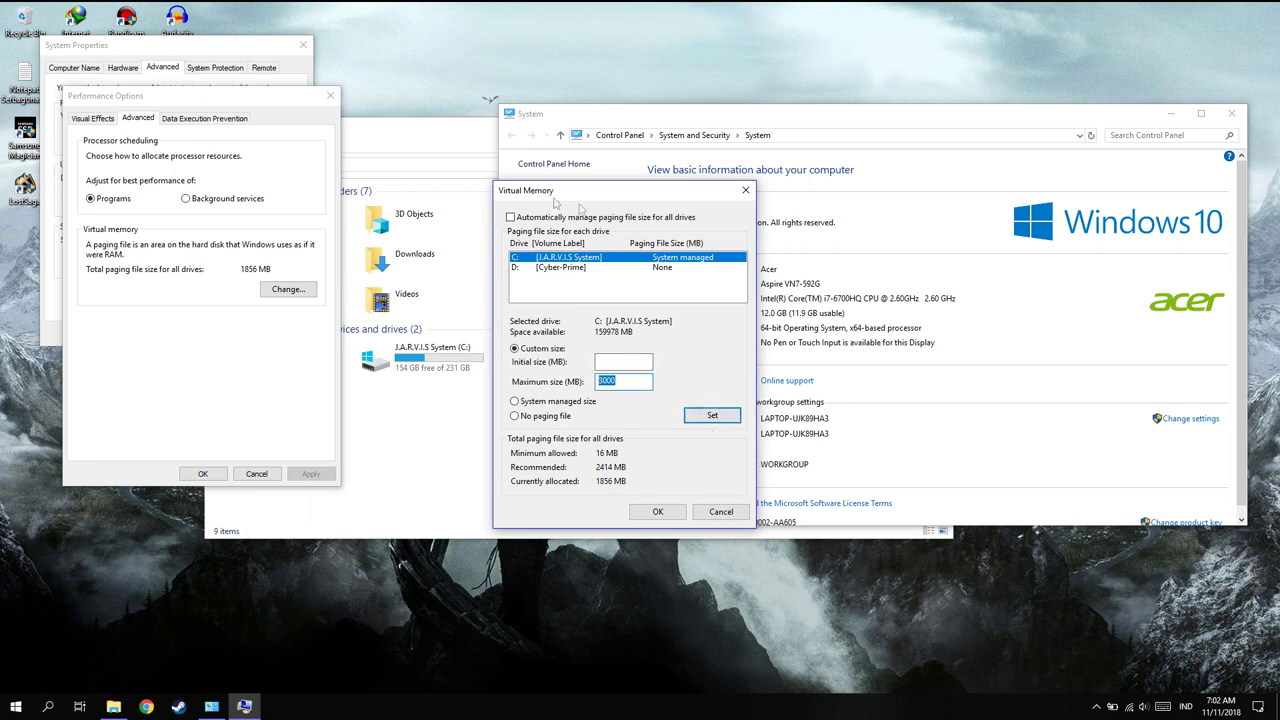
left_click(511, 218)
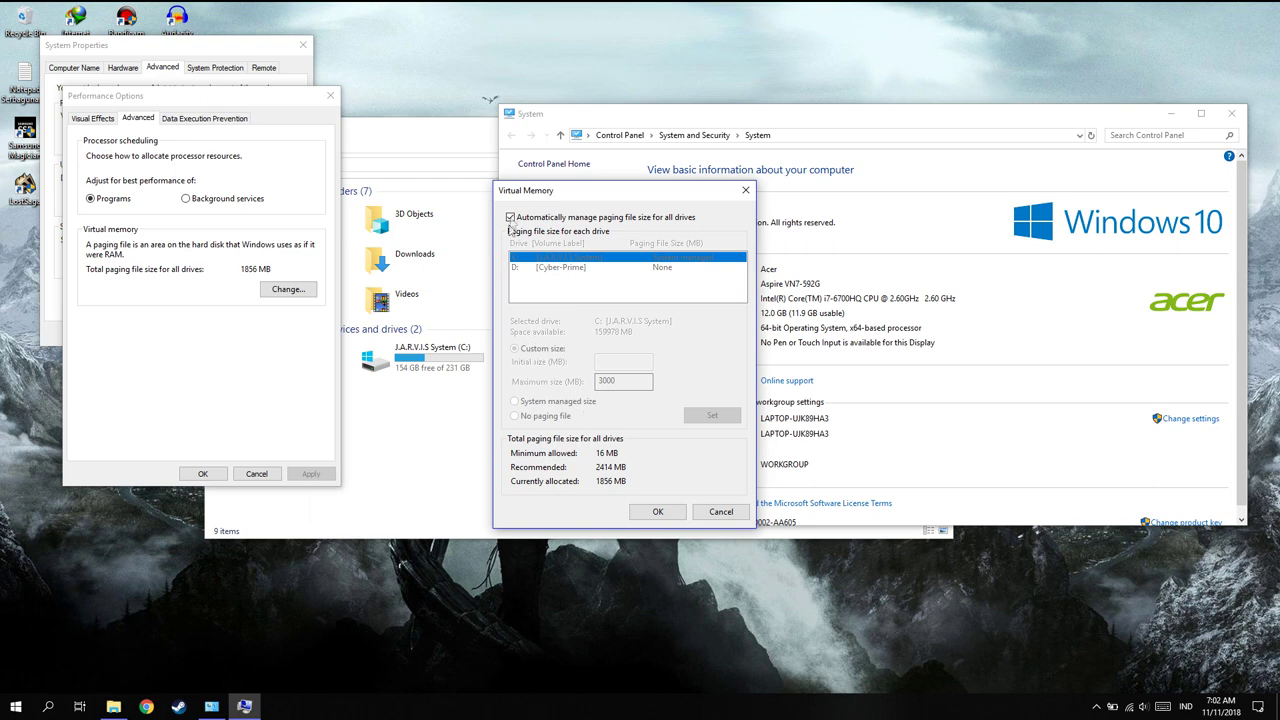
left_click(511, 217)
left_click(515, 401)
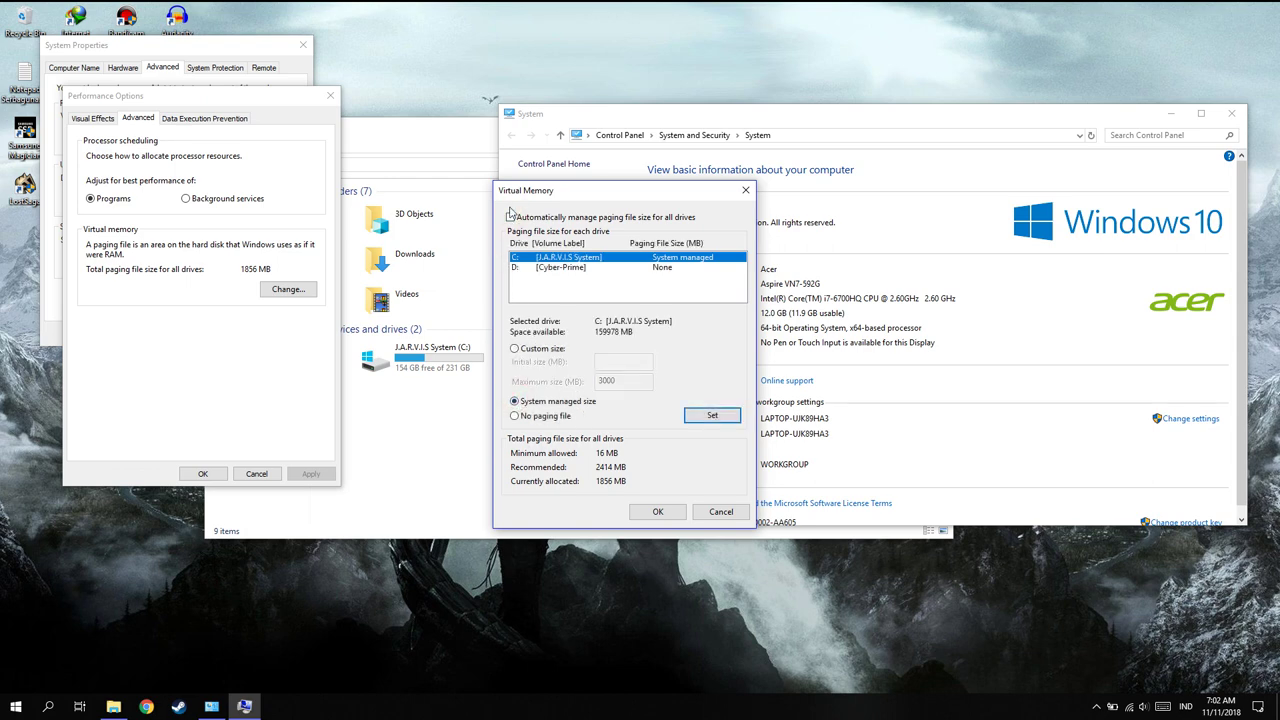
left_click(511, 217)
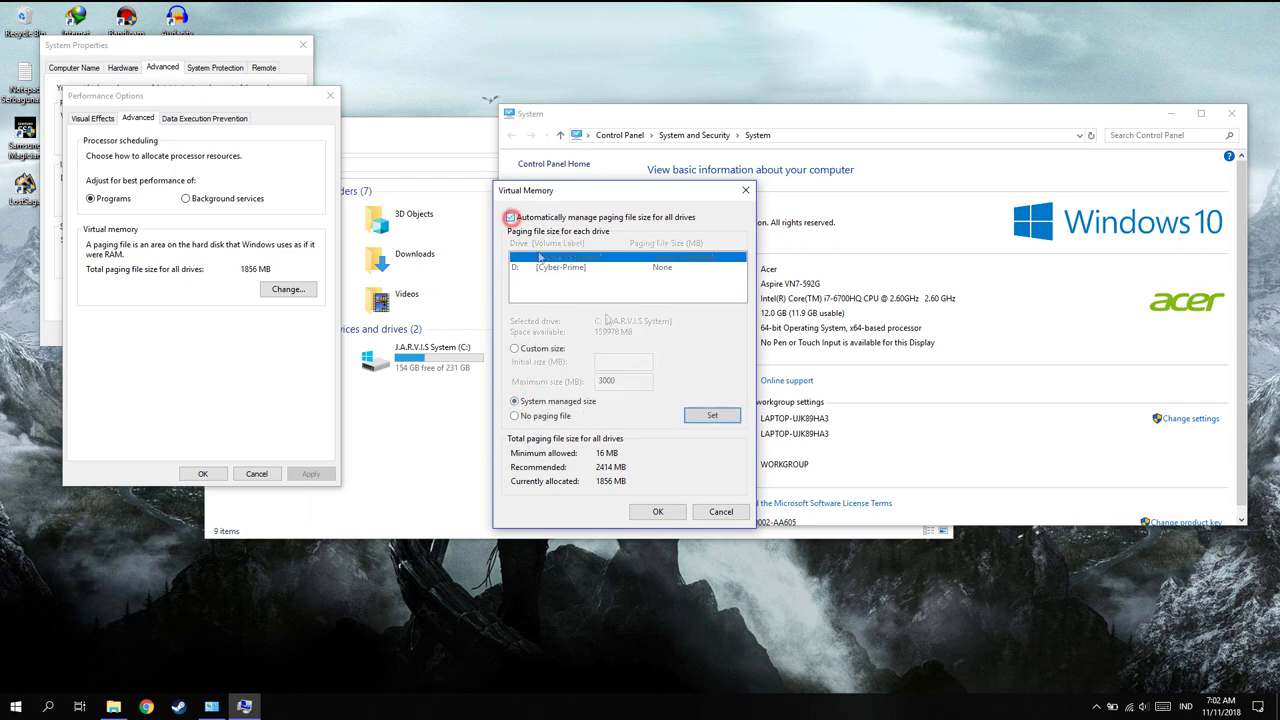
left_click(657, 512)
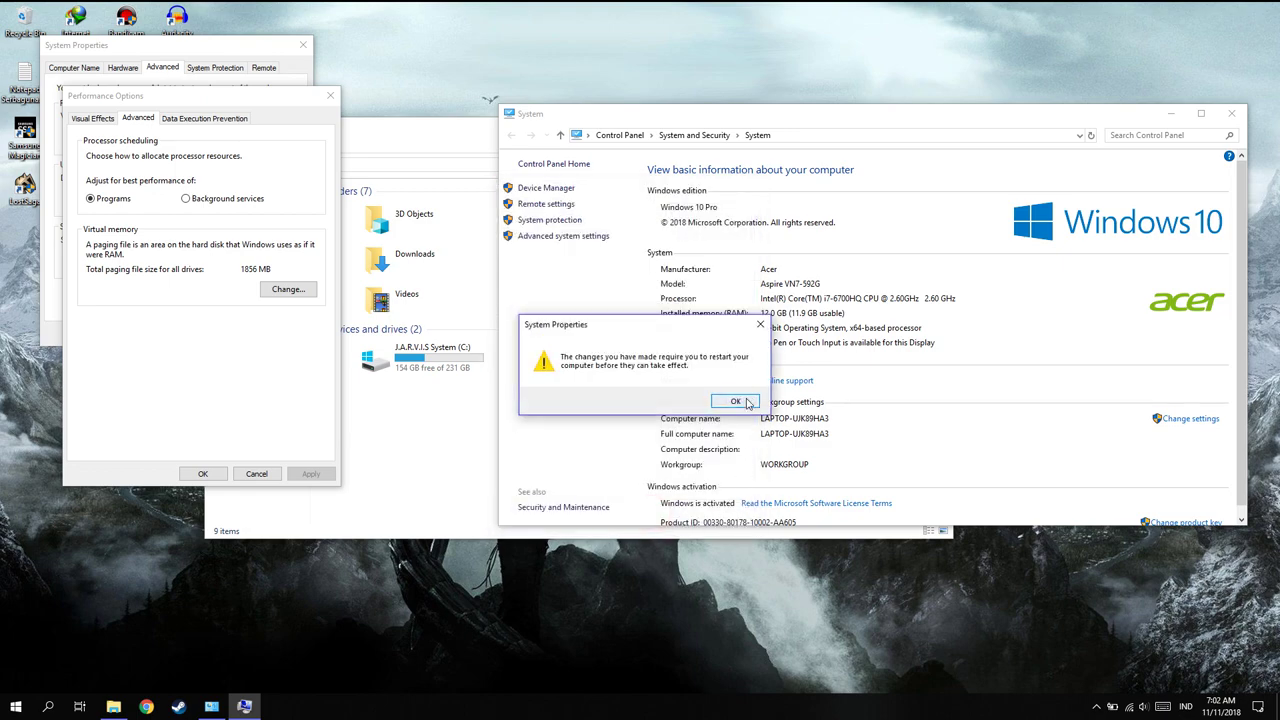
left_click(745, 400)
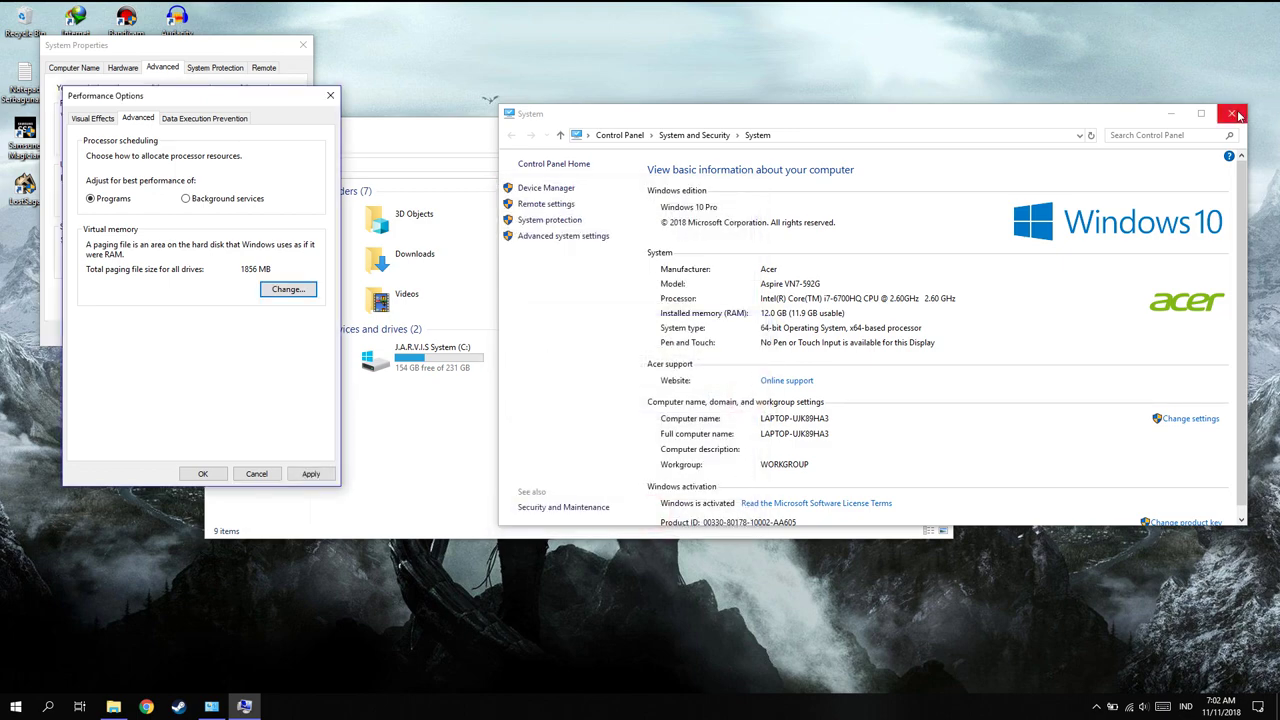
Close the System, Performance Options, System Properties and This PC windows to return to the desktop.
left_click(1233, 112)
left_click(328, 96)
left_click(304, 46)
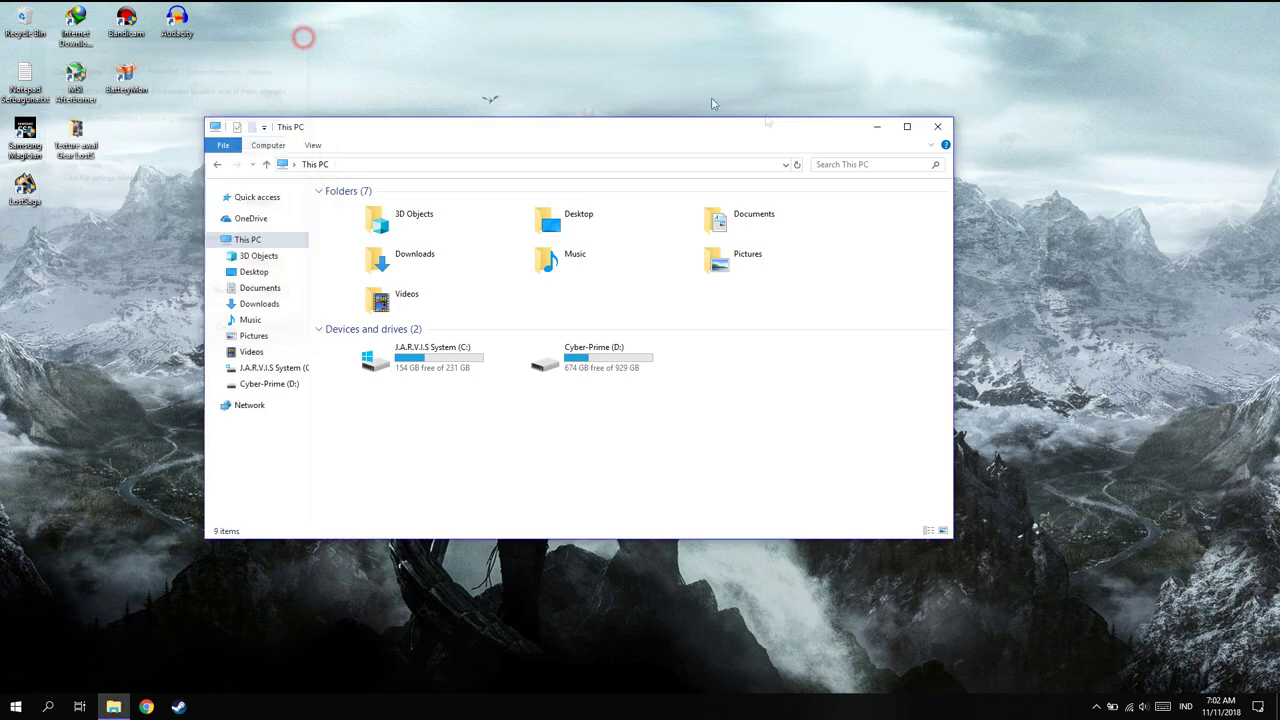
left_click(937, 126)
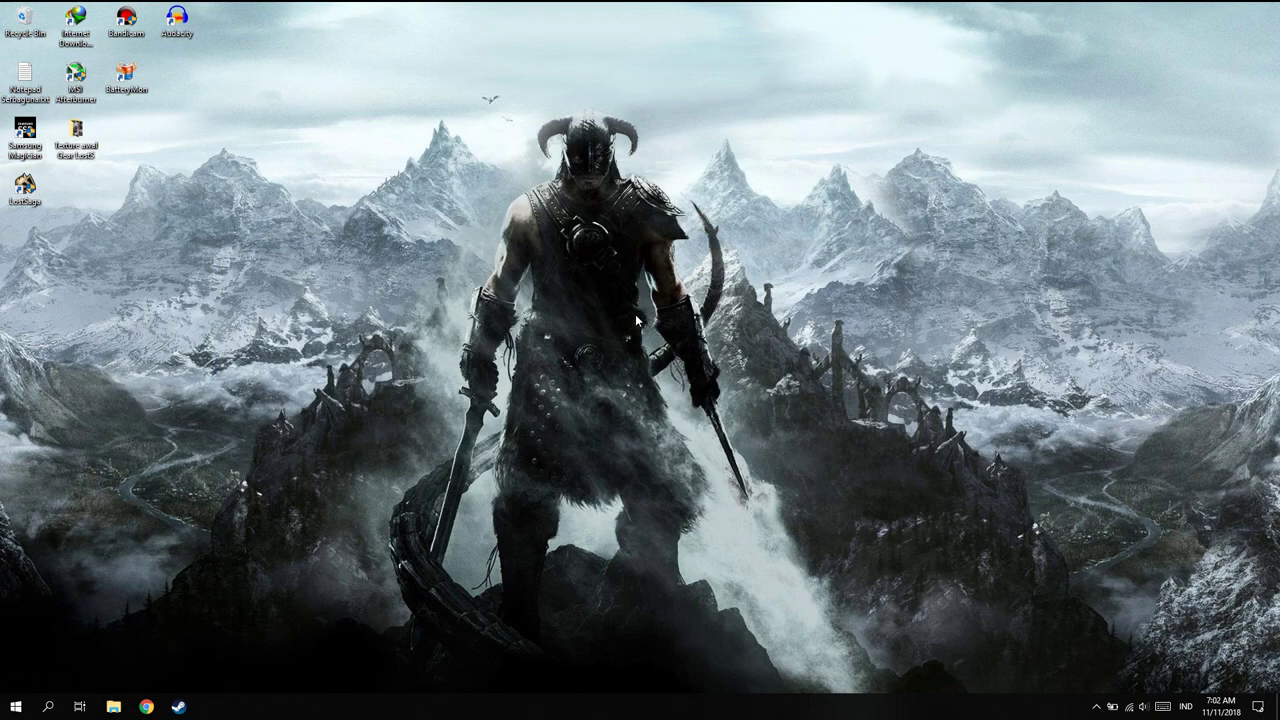